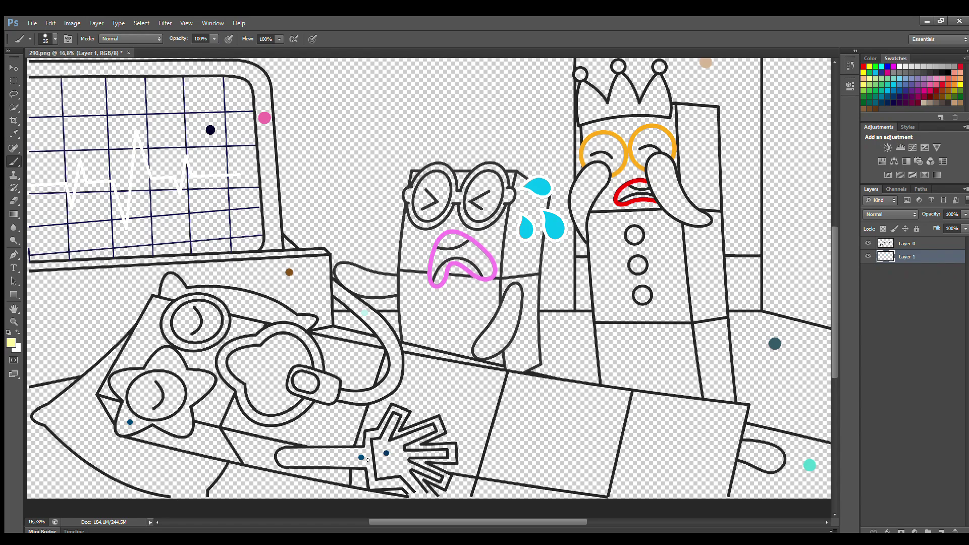
# Step: Fill the breathing mask's small oval button with pale yellow and the inner hand shape with dark blue
pyautogui.scroll(-1, 541, 399)
pyautogui.scroll(1, 541, 399)
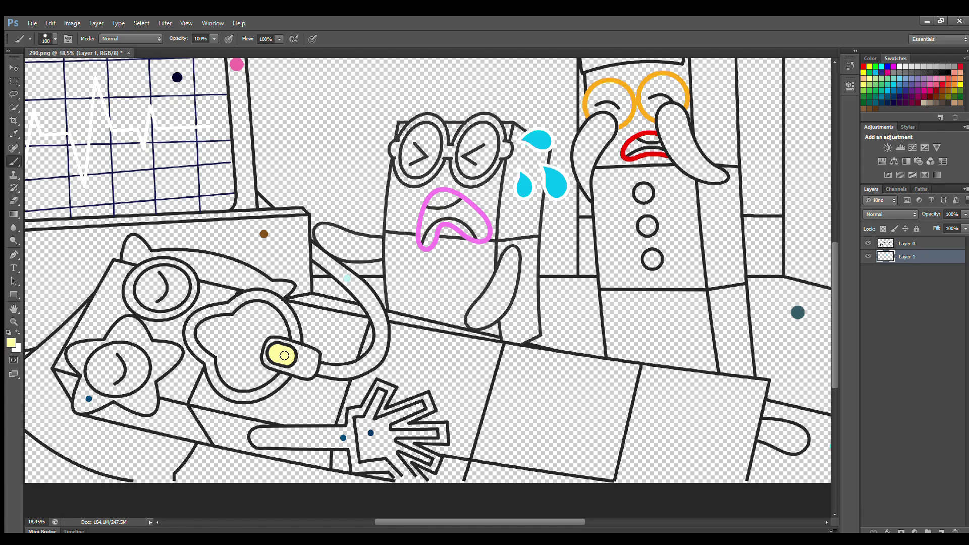
pyautogui.press('i')
pyautogui.press('b')
pyautogui.moveTo(360, 434); pyautogui.dragTo(379, 455)
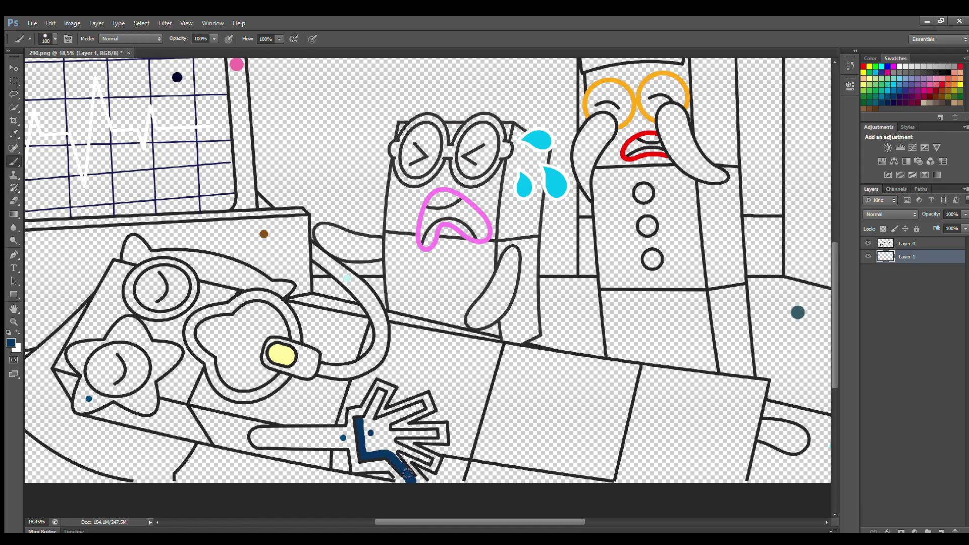
pyautogui.press('z')
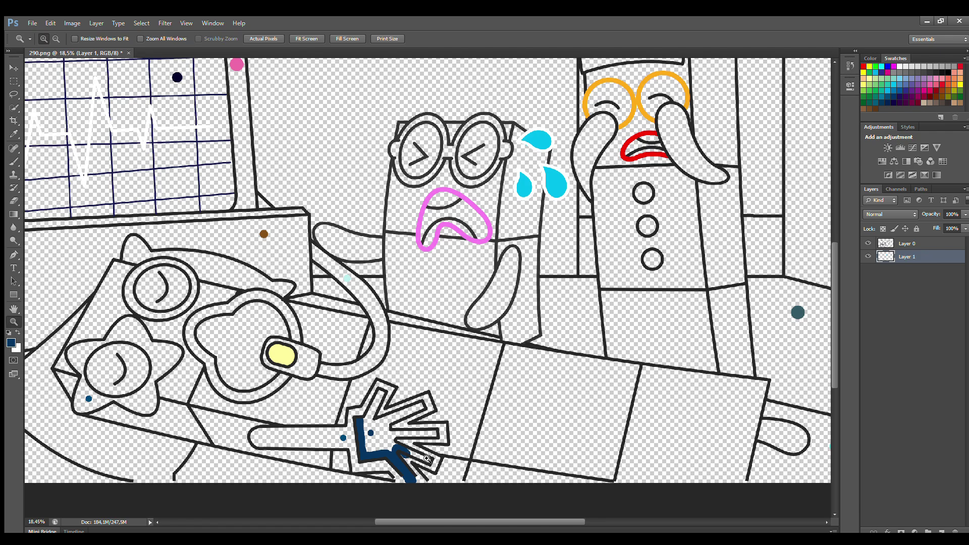
pyautogui.press('b')
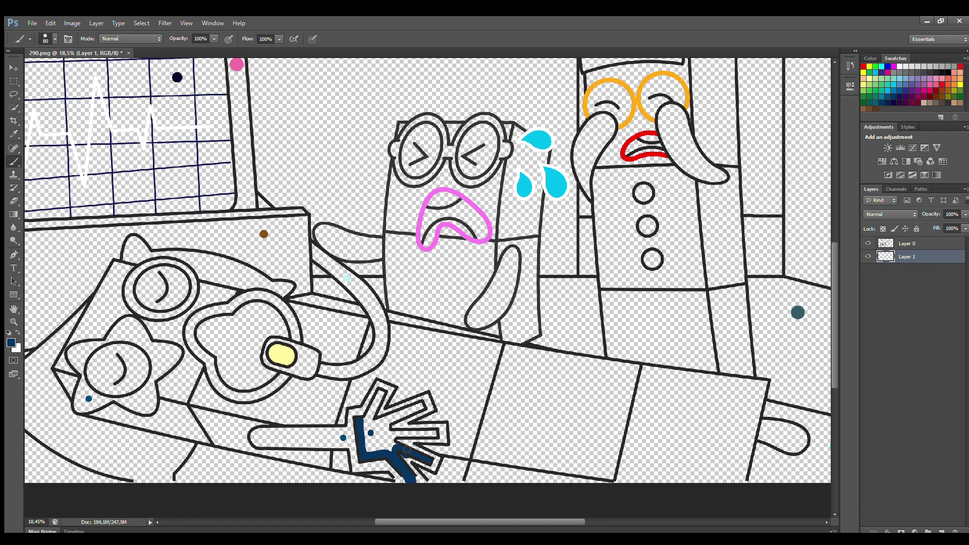
pyautogui.moveTo(423, 433); pyautogui.dragTo(432, 433)
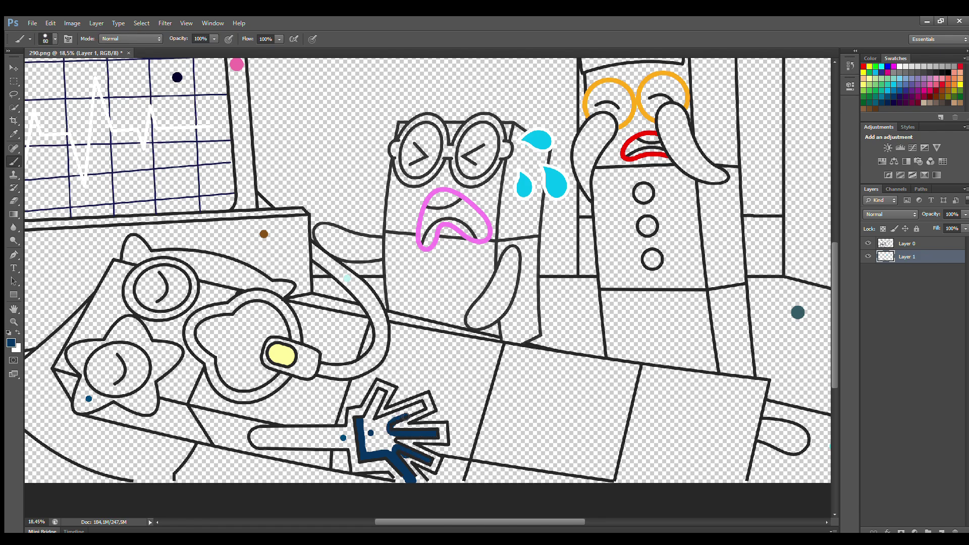
pyautogui.moveTo(381, 393)
pyautogui.mouseDown()
pyautogui.moveTo(364, 421)
pyautogui.moveTo(382, 426)
pyautogui.moveTo(377, 448)
pyautogui.moveTo(381, 437)
pyautogui.mouseUp()
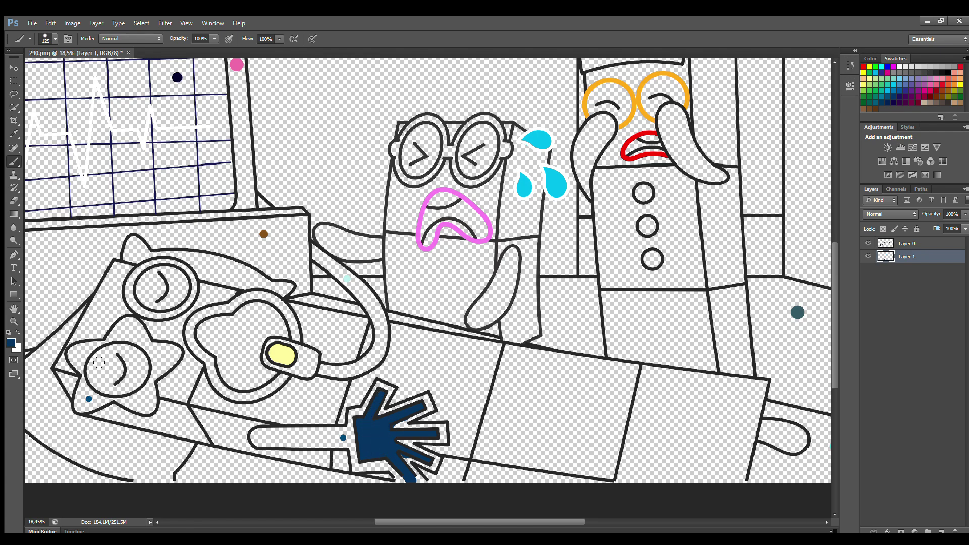
# Step: Fill the lying character's two closed eyes with dark blue and the foot at the far end with medium blue
pyautogui.moveTo(91, 370)
pyautogui.mouseDown()
pyautogui.moveTo(120, 392)
pyautogui.moveTo(146, 370)
pyautogui.moveTo(127, 349)
pyautogui.moveTo(102, 359)
pyautogui.moveTo(116, 381)
pyautogui.moveTo(136, 365)
pyautogui.moveTo(121, 382)
pyautogui.mouseUp()
pyautogui.moveTo(144, 286)
pyautogui.mouseDown()
pyautogui.moveTo(174, 273)
pyautogui.moveTo(185, 282)
pyautogui.moveTo(173, 304)
pyautogui.moveTo(143, 291)
pyautogui.moveTo(151, 305)
pyautogui.moveTo(169, 291)
pyautogui.mouseUp()
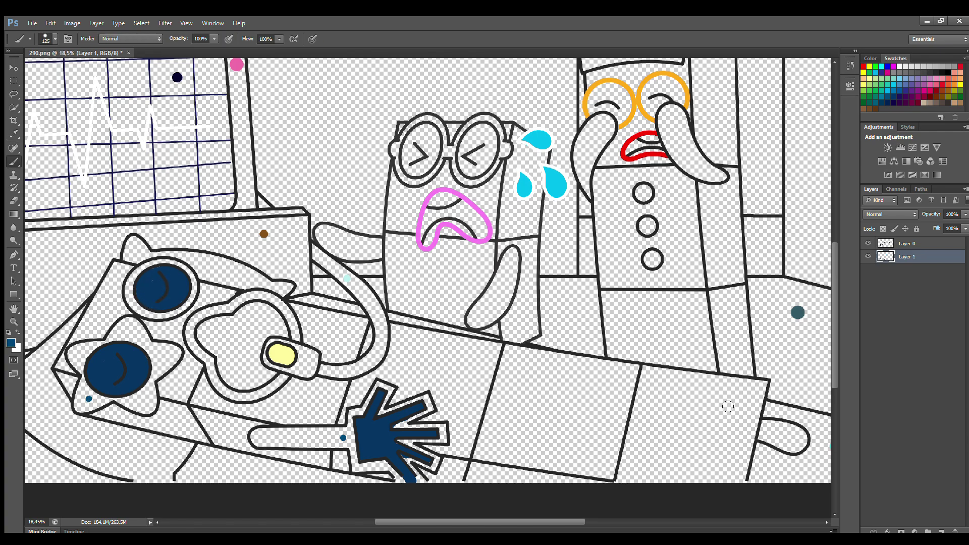
pyautogui.moveTo(769, 427)
pyautogui.mouseDown()
pyautogui.moveTo(800, 430)
pyautogui.moveTo(781, 449)
pyautogui.moveTo(764, 437)
pyautogui.moveTo(796, 440)
pyautogui.mouseUp()
# Step: Add a new layer below Layer 1 and fill the star and the ring around the eyes with medium blue
pyautogui.click(941, 531)
pyautogui.moveTo(78, 405)
pyautogui.mouseDown()
pyautogui.moveTo(87, 374)
pyautogui.moveTo(74, 359)
pyautogui.moveTo(129, 324)
pyautogui.moveTo(176, 351)
pyautogui.moveTo(151, 391)
pyautogui.moveTo(154, 412)
pyautogui.moveTo(124, 399)
pyautogui.moveTo(147, 389)
pyautogui.moveTo(83, 411)
pyautogui.moveTo(92, 391)
pyautogui.moveTo(102, 394)
pyautogui.moveTo(89, 363)
pyautogui.moveTo(135, 339)
pyautogui.moveTo(167, 357)
pyautogui.mouseUp()
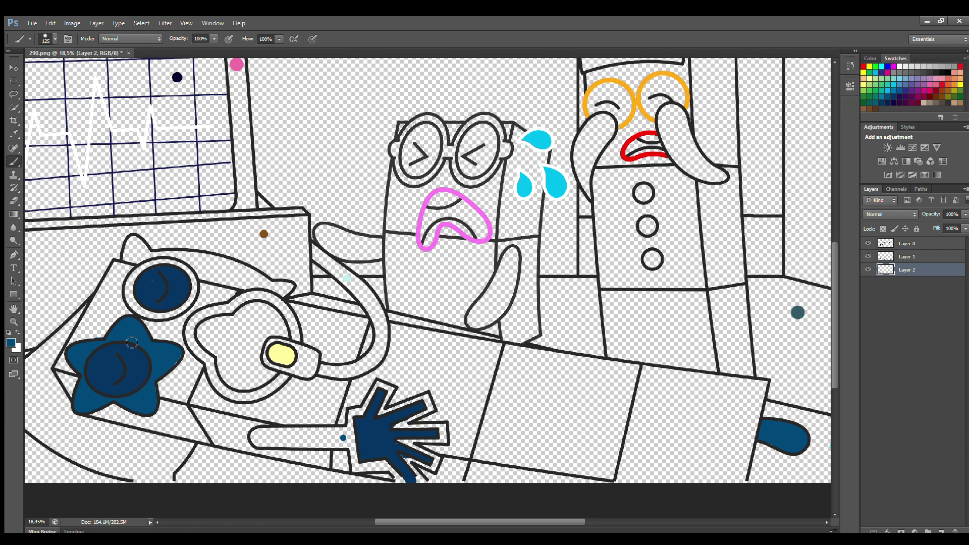
pyautogui.moveTo(136, 279)
pyautogui.mouseDown()
pyautogui.moveTo(139, 309)
pyautogui.moveTo(177, 312)
pyautogui.moveTo(191, 301)
pyautogui.moveTo(189, 275)
pyautogui.moveTo(143, 276)
pyautogui.mouseUp()
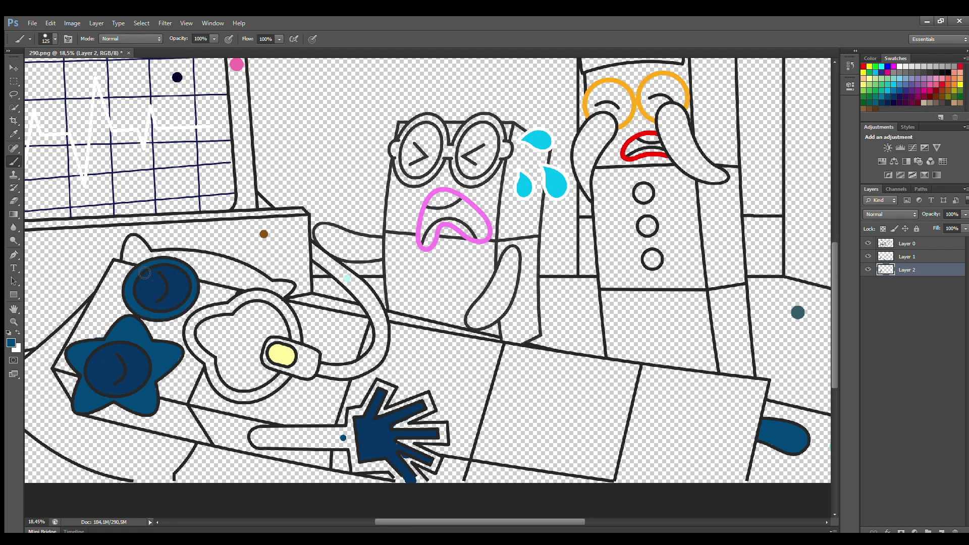
# Step: Fill the mask's connector and its inner area with light teal on Layer 2
pyautogui.press('i')
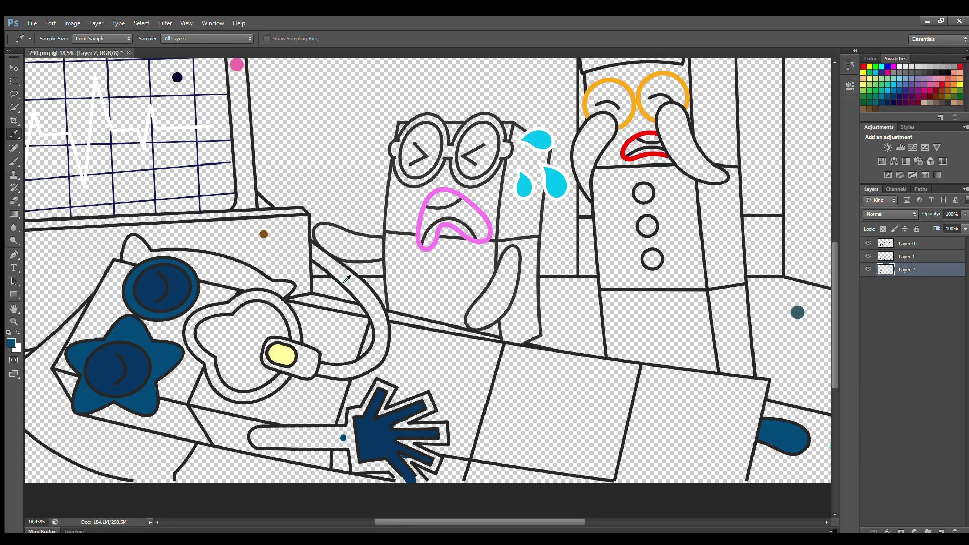
pyautogui.press('b')
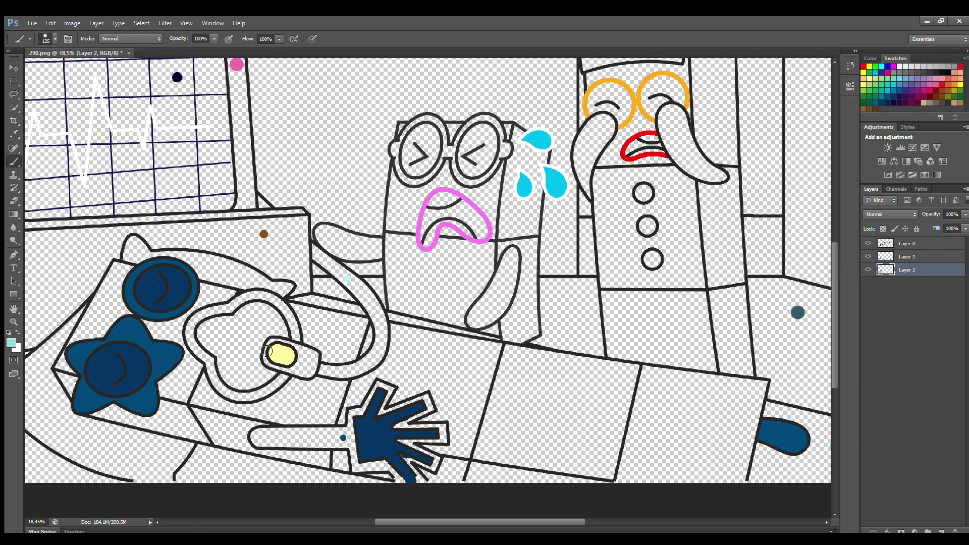
pyautogui.moveTo(297, 374); pyautogui.dragTo(316, 358)
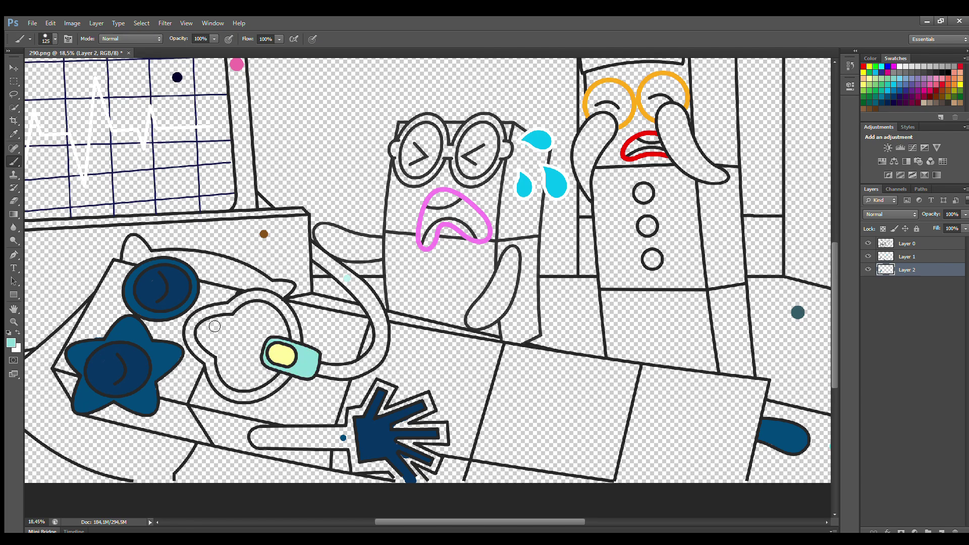
pyautogui.moveTo(203, 338)
pyautogui.mouseDown()
pyautogui.moveTo(237, 384)
pyautogui.moveTo(274, 374)
pyautogui.mouseUp()
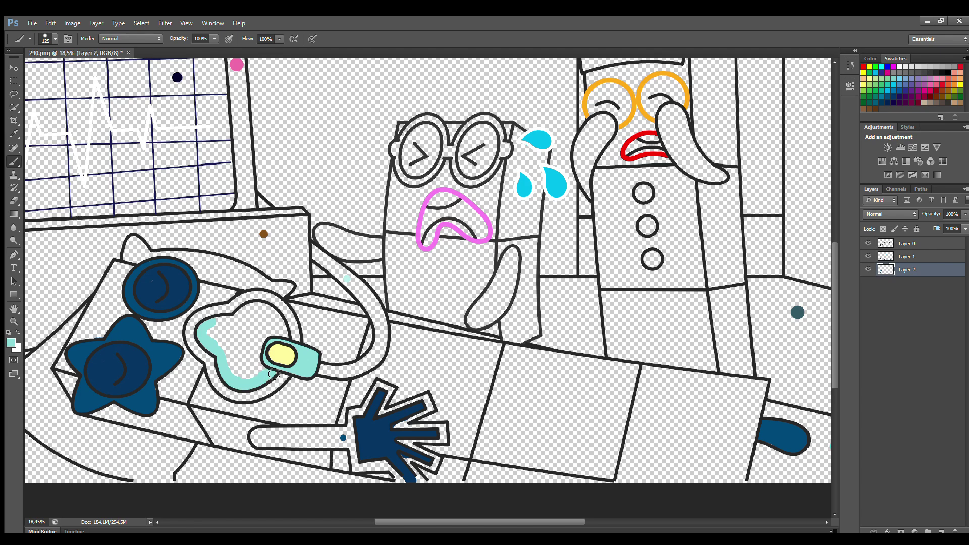
pyautogui.moveTo(284, 340)
pyautogui.mouseDown()
pyautogui.moveTo(266, 311)
pyautogui.moveTo(220, 324)
pyautogui.moveTo(217, 338)
pyautogui.moveTo(258, 323)
pyautogui.moveTo(275, 354)
pyautogui.moveTo(237, 372)
pyautogui.moveTo(242, 364)
pyautogui.moveTo(259, 375)
pyautogui.moveTo(267, 335)
pyautogui.mouseUp()
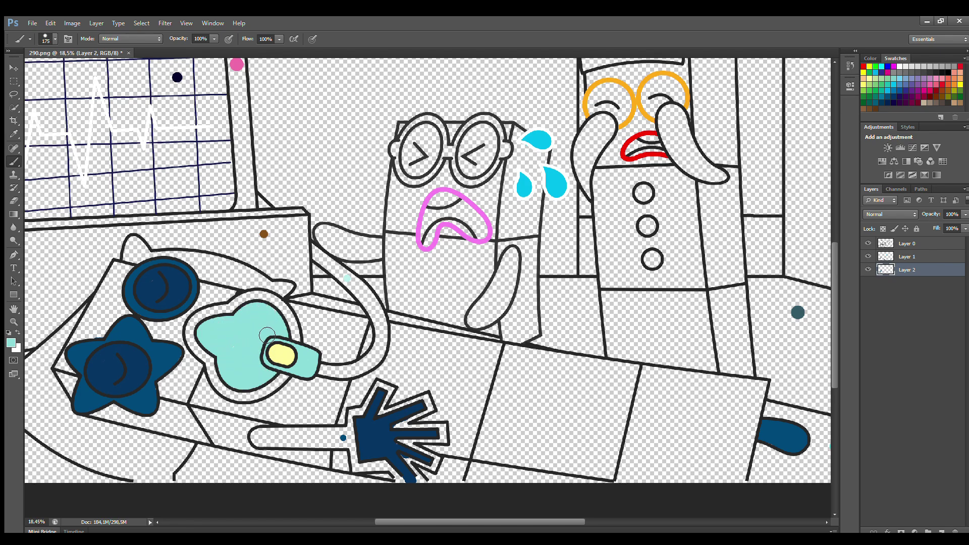
# Step: Add a new layer at the bottom of the stack, and fill the arm and outer hand with medium blue on Layer 2
pyautogui.click(943, 530)
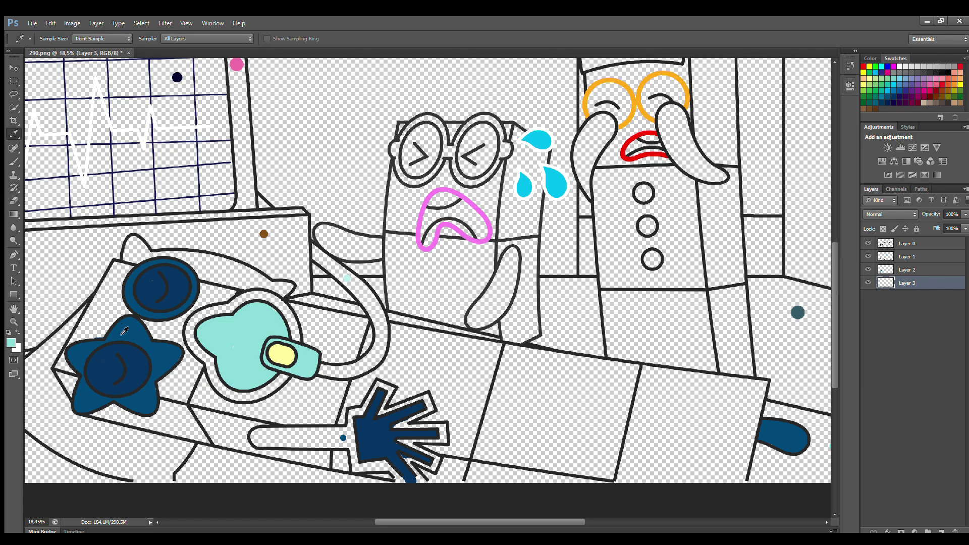
pyautogui.keyDown('alt'); pyautogui.click(337, 400); pyautogui.keyUp('alt')
pyautogui.moveTo(272, 444)
pyautogui.mouseDown()
pyautogui.moveTo(344, 440)
pyautogui.moveTo(383, 396)
pyautogui.moveTo(385, 420)
pyautogui.moveTo(427, 401)
pyautogui.moveTo(430, 409)
pyautogui.moveTo(404, 425)
pyautogui.moveTo(443, 430)
pyautogui.moveTo(445, 444)
pyautogui.moveTo(401, 442)
pyautogui.moveTo(437, 467)
pyautogui.moveTo(406, 462)
pyautogui.mouseUp()
pyautogui.press('[')
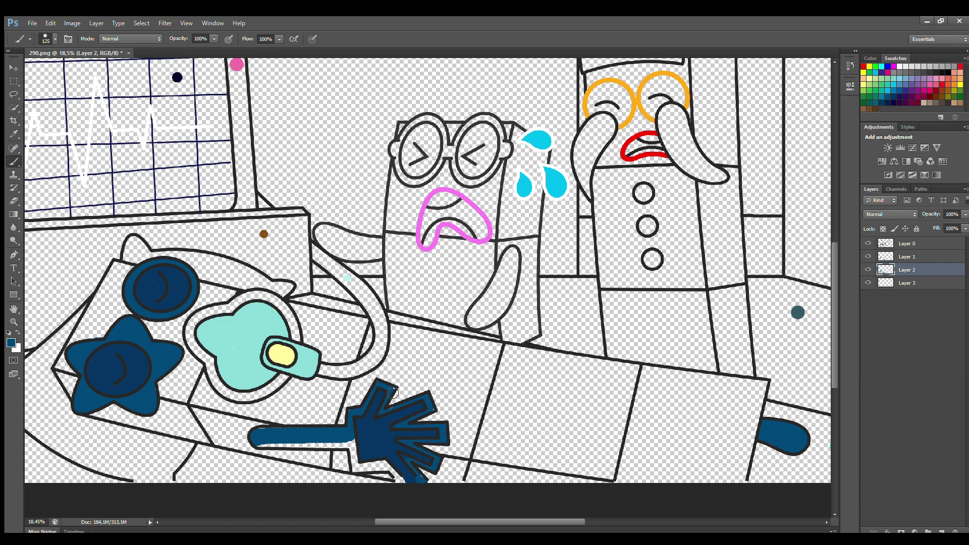
pyautogui.moveTo(289, 438)
pyautogui.mouseDown()
pyautogui.moveTo(263, 443)
pyautogui.moveTo(343, 444)
pyautogui.moveTo(355, 469)
pyautogui.moveTo(396, 473)
pyautogui.mouseUp()
# Step: Paint the mask's outer rim and the curved breathing tube with very pale teal on Layer 3
pyautogui.click(907, 283)
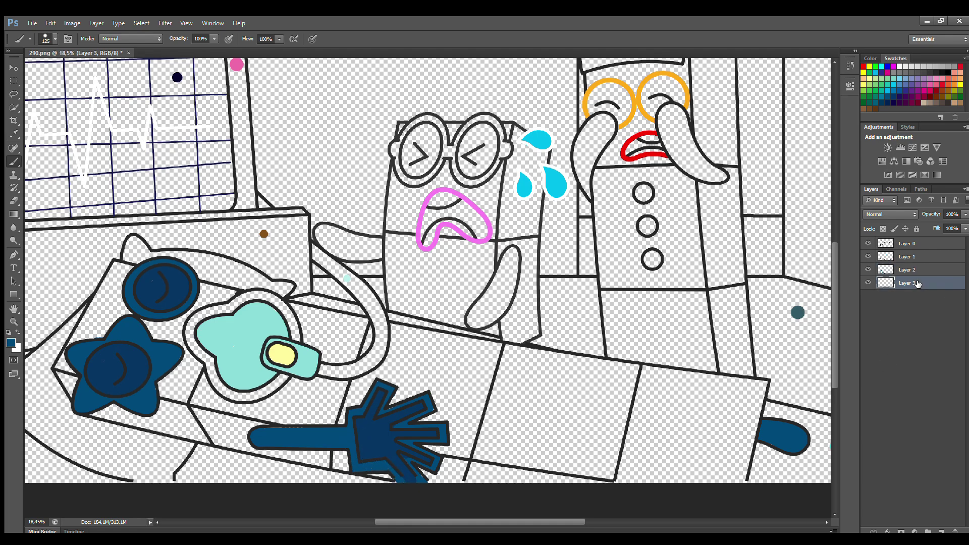
pyautogui.click(13, 134)
pyautogui.click(347, 278)
pyautogui.click(13, 162)
pyautogui.moveTo(212, 331)
pyautogui.mouseDown()
pyautogui.moveTo(199, 333)
pyautogui.moveTo(202, 319)
pyautogui.moveTo(239, 302)
pyautogui.moveTo(286, 312)
pyautogui.moveTo(297, 357)
pyautogui.moveTo(257, 396)
pyautogui.moveTo(224, 393)
pyautogui.moveTo(196, 333)
pyautogui.mouseUp()
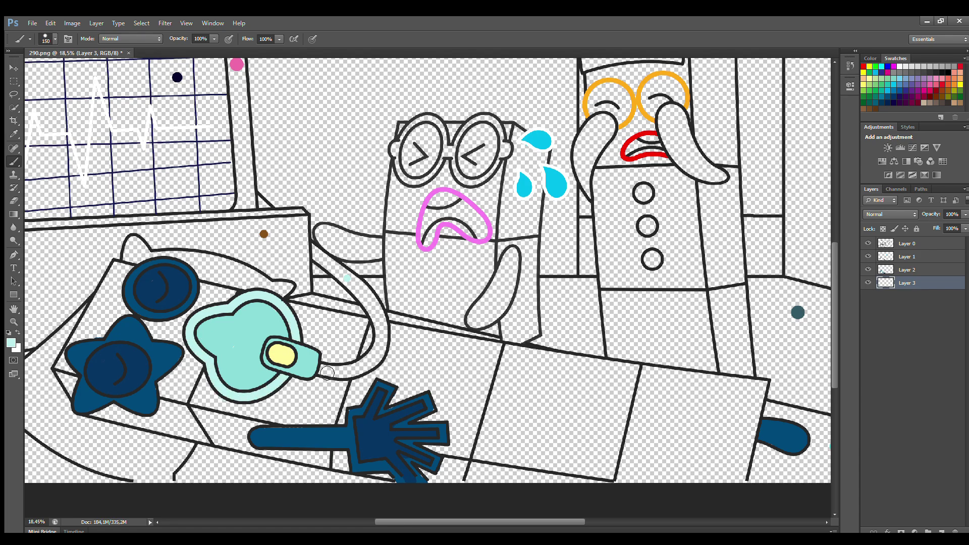
pyautogui.moveTo(327, 373)
pyautogui.mouseDown()
pyautogui.moveTo(372, 367)
pyautogui.moveTo(378, 360)
pyautogui.moveTo(357, 373)
pyautogui.moveTo(384, 338)
pyautogui.moveTo(369, 299)
pyautogui.moveTo(320, 256)
pyautogui.mouseUp()
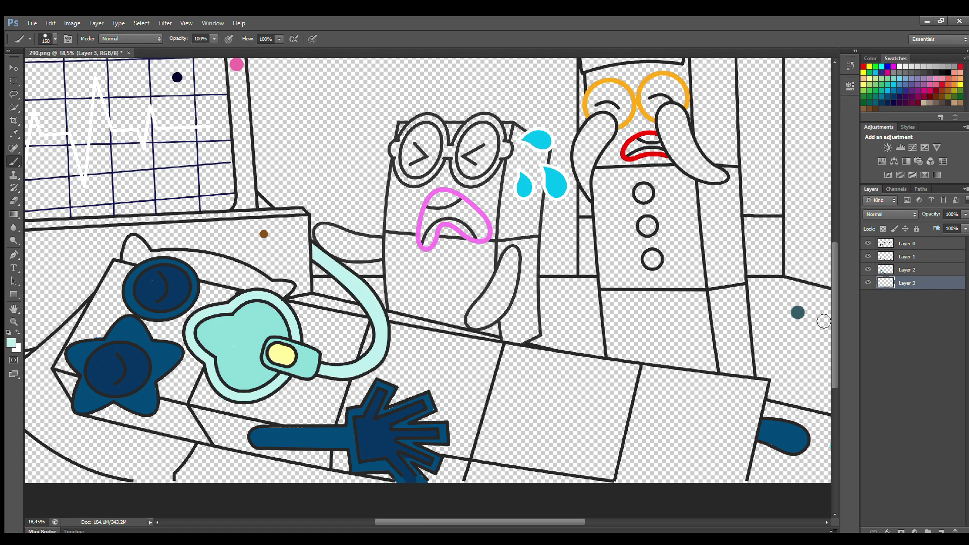
# Step: Add a new layer below Layer 3 and fill the lying character's large front squares with turquoise
pyautogui.click(939, 530)
pyautogui.click(905, 77)
pyautogui.press('i')
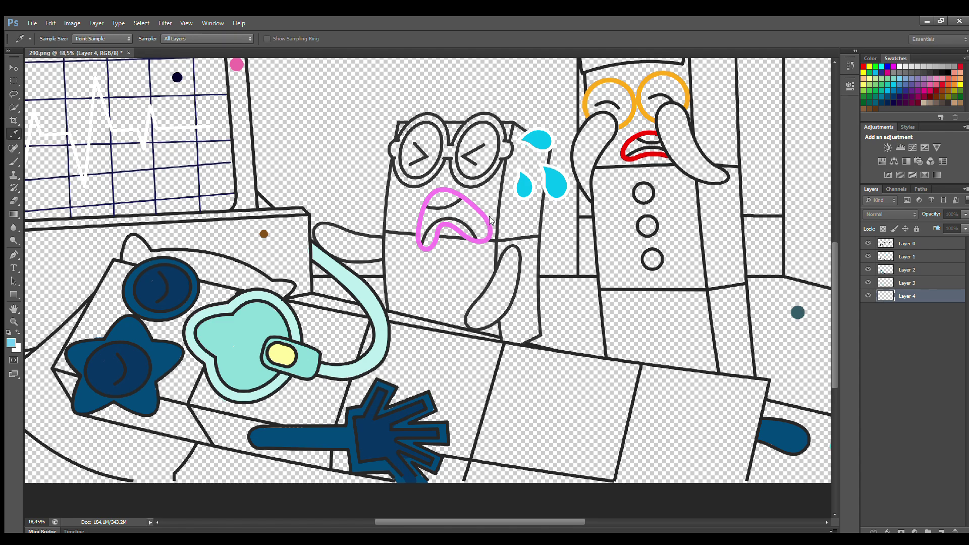
pyautogui.press('b')
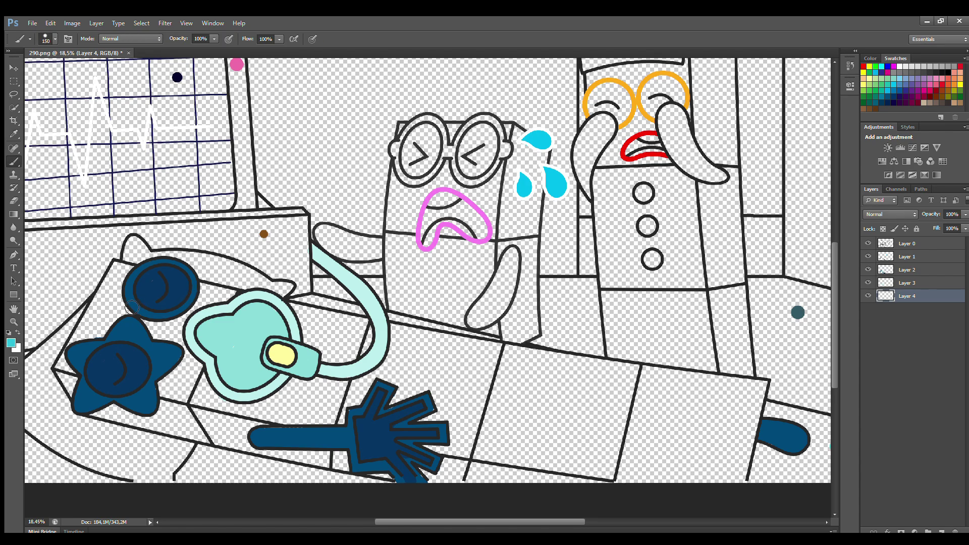
pyautogui.press(']')
pyautogui.press(']')
pyautogui.moveTo(120, 265)
pyautogui.mouseDown()
pyautogui.moveTo(74, 371)
pyautogui.moveTo(65, 369)
pyautogui.moveTo(83, 336)
pyautogui.moveTo(73, 368)
pyautogui.mouseUp()
pyautogui.moveTo(161, 391)
pyautogui.mouseDown()
pyautogui.moveTo(534, 467)
pyautogui.moveTo(729, 485)
pyautogui.moveTo(742, 480)
pyautogui.moveTo(765, 387)
pyautogui.moveTo(754, 419)
pyautogui.moveTo(760, 389)
pyautogui.moveTo(126, 280)
pyautogui.moveTo(123, 299)
pyautogui.moveTo(134, 303)
pyautogui.moveTo(752, 407)
pyautogui.moveTo(740, 479)
pyautogui.moveTo(639, 476)
pyautogui.moveTo(233, 396)
pyautogui.moveTo(132, 361)
pyautogui.moveTo(132, 326)
pyautogui.moveTo(205, 380)
pyautogui.moveTo(230, 358)
pyautogui.moveTo(596, 415)
pyautogui.moveTo(727, 457)
pyautogui.moveTo(294, 396)
pyautogui.moveTo(690, 442)
pyautogui.moveTo(309, 353)
pyautogui.mouseUp()
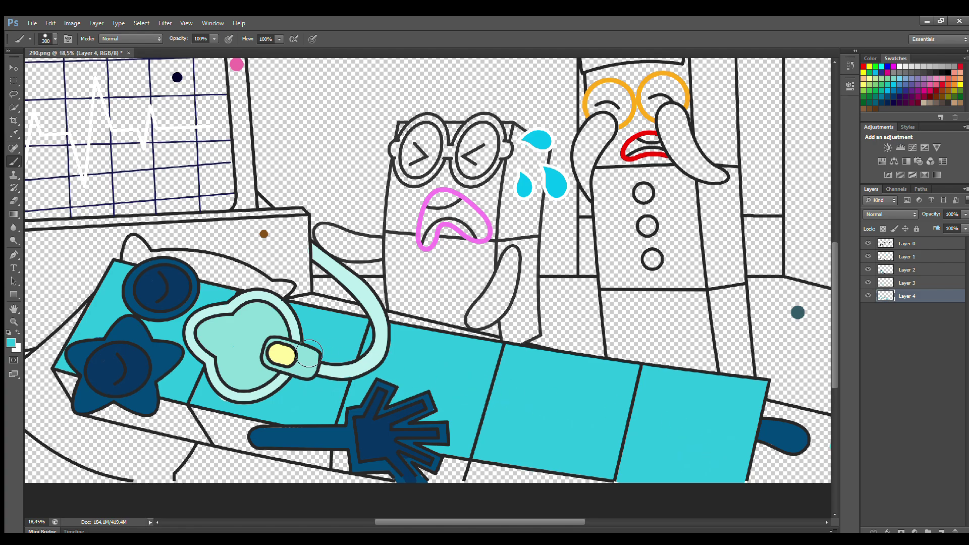
# Step: Add a new layer below Layer 4 and fill the lying character's narrow side faces with darker turquoise
pyautogui.press('i')
pyautogui.press('b')
pyautogui.click(927, 531)
pyautogui.moveTo(68, 374)
pyautogui.mouseDown()
pyautogui.moveTo(92, 414)
pyautogui.moveTo(215, 442)
pyautogui.moveTo(422, 478)
pyautogui.moveTo(584, 487)
pyautogui.moveTo(483, 484)
pyautogui.mouseUp()
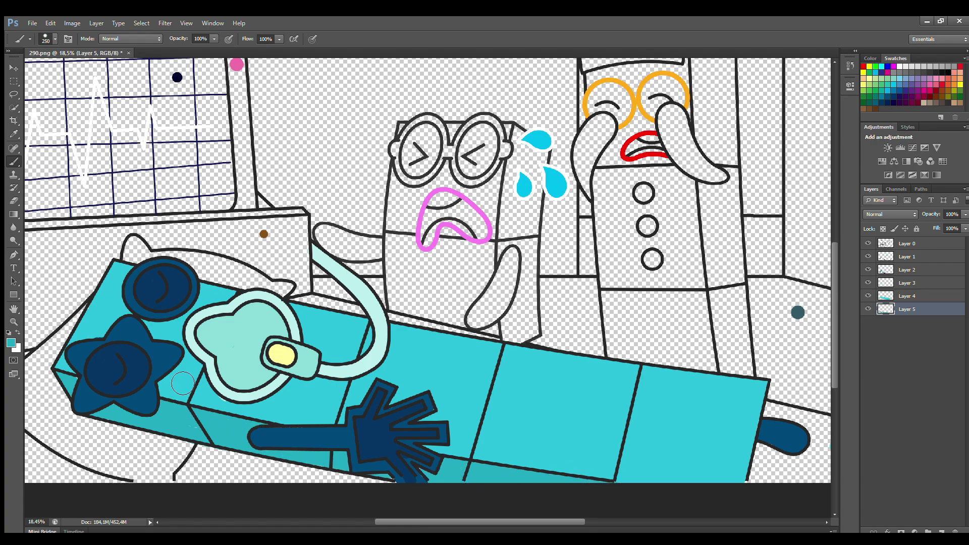
# Step: Fill the heart monitor's screen with the sampled dark navy on Layer 1
pyautogui.press(']')
pyautogui.press(']')
pyautogui.scroll(-1, 220, 364)
pyautogui.scroll(-1, 595, 362)
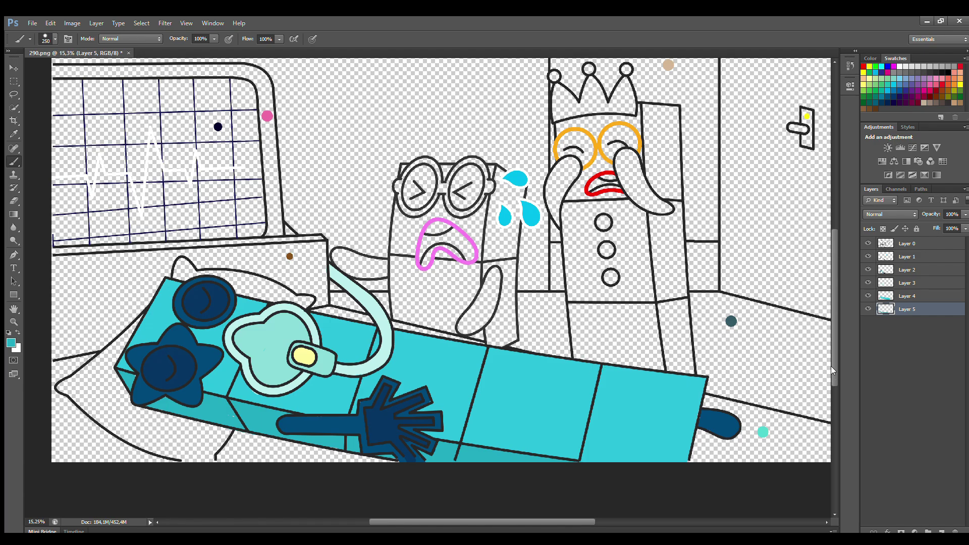
pyautogui.moveTo(833, 371); pyautogui.dragTo(832, 359)
pyautogui.click(906, 256)
pyautogui.keyDown('alt'); pyautogui.click(217, 161); pyautogui.keyUp('alt')
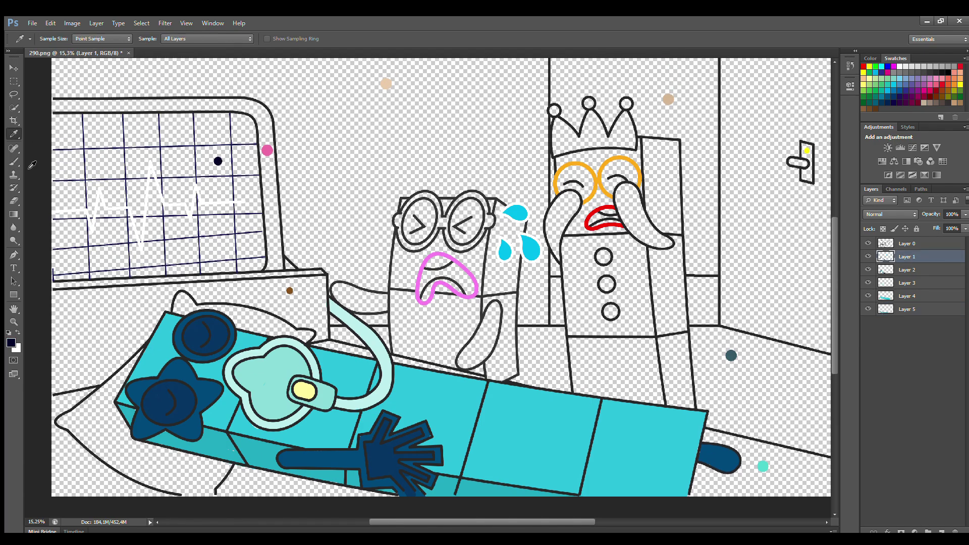
pyautogui.moveTo(60, 123)
pyautogui.mouseDown()
pyautogui.moveTo(247, 130)
pyautogui.moveTo(263, 252)
pyautogui.moveTo(253, 271)
pyautogui.moveTo(65, 278)
pyautogui.moveTo(62, 203)
pyautogui.moveTo(83, 142)
pyautogui.moveTo(225, 138)
pyautogui.moveTo(246, 160)
pyautogui.moveTo(243, 170)
pyautogui.moveTo(172, 162)
pyautogui.moveTo(154, 175)
pyautogui.moveTo(219, 187)
pyautogui.moveTo(199, 212)
pyautogui.moveTo(76, 248)
pyautogui.moveTo(182, 261)
pyautogui.moveTo(254, 241)
pyautogui.moveTo(98, 243)
pyautogui.moveTo(61, 278)
pyautogui.mouseUp()
pyautogui.press(']')
pyautogui.press(']')
# Step: Paint a bright green glow along the heartbeat line on the monitor with a smaller brush
pyautogui.click(876, 67)
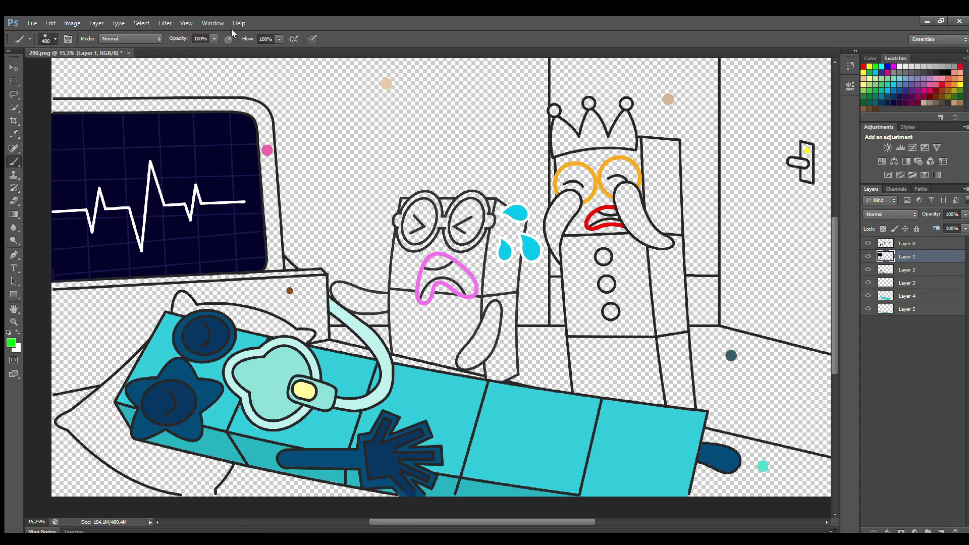
pyautogui.press('[')
pyautogui.press('[')
pyautogui.press('[')
pyautogui.press('[')
pyautogui.moveTo(52, 211)
pyautogui.mouseDown()
pyautogui.moveTo(83, 212)
pyautogui.moveTo(91, 228)
pyautogui.moveTo(106, 201)
pyautogui.moveTo(126, 211)
pyautogui.moveTo(144, 251)
pyautogui.moveTo(153, 164)
pyautogui.moveTo(167, 206)
pyautogui.moveTo(188, 215)
pyautogui.moveTo(197, 193)
pyautogui.moveTo(204, 204)
pyautogui.moveTo(248, 205)
pyautogui.mouseUp()
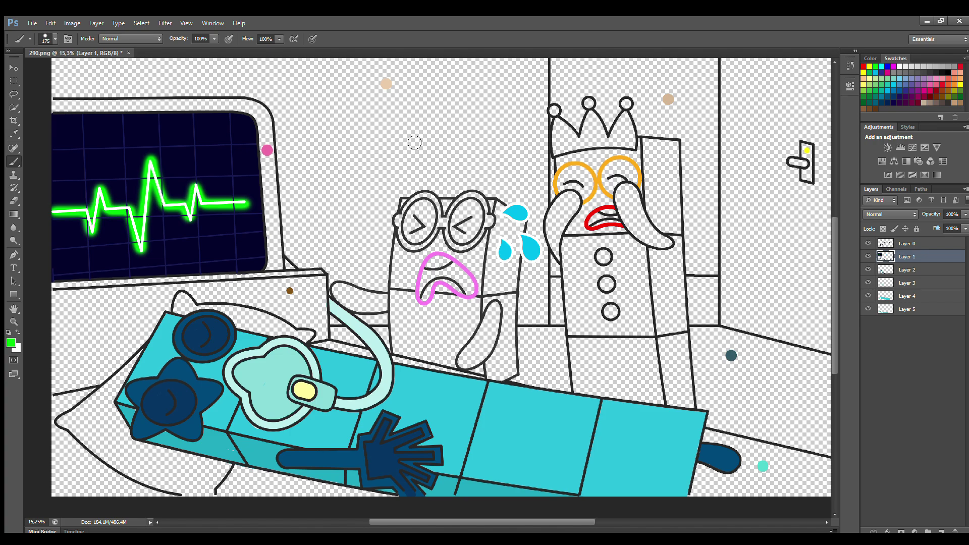
# Step: Fill the front of the cabinet below the monitor with the sampled brown on Layer 2
pyautogui.click(907, 270)
pyautogui.click(14, 134)
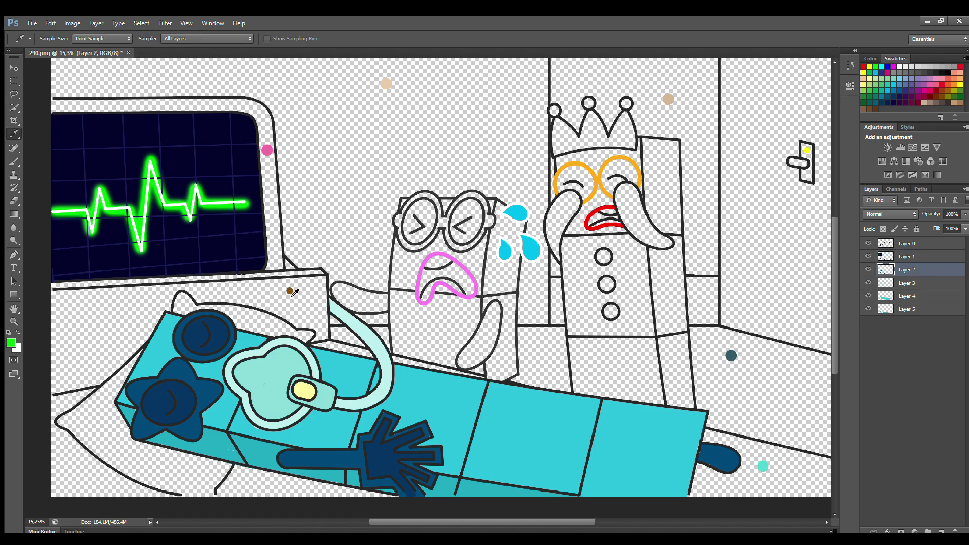
pyautogui.click(289, 291)
pyautogui.click(13, 161)
pyautogui.moveTo(53, 387)
pyautogui.mouseDown()
pyautogui.moveTo(96, 382)
pyautogui.moveTo(122, 361)
pyautogui.moveTo(119, 369)
pyautogui.moveTo(180, 289)
pyautogui.moveTo(272, 309)
pyautogui.moveTo(318, 330)
pyautogui.moveTo(316, 341)
pyautogui.moveTo(323, 282)
pyautogui.moveTo(54, 296)
pyautogui.moveTo(75, 295)
pyautogui.moveTo(59, 383)
pyautogui.moveTo(110, 371)
pyautogui.moveTo(168, 308)
pyautogui.moveTo(90, 315)
pyautogui.moveTo(139, 318)
pyautogui.moveTo(73, 368)
pyautogui.moveTo(87, 349)
pyautogui.mouseUp()
pyautogui.press(']')
pyautogui.press(']')
pyautogui.press(']')
pyautogui.press(']')
pyautogui.press(']')
pyautogui.press('[')
pyautogui.press('[')
pyautogui.moveTo(218, 302)
pyautogui.mouseDown()
pyautogui.moveTo(318, 296)
pyautogui.moveTo(322, 325)
pyautogui.moveTo(273, 306)
pyautogui.moveTo(315, 318)
pyautogui.mouseUp()
# Step: Paint the cabinet's narrow top surface with a darker brown on Layer 3
pyautogui.click(915, 286)
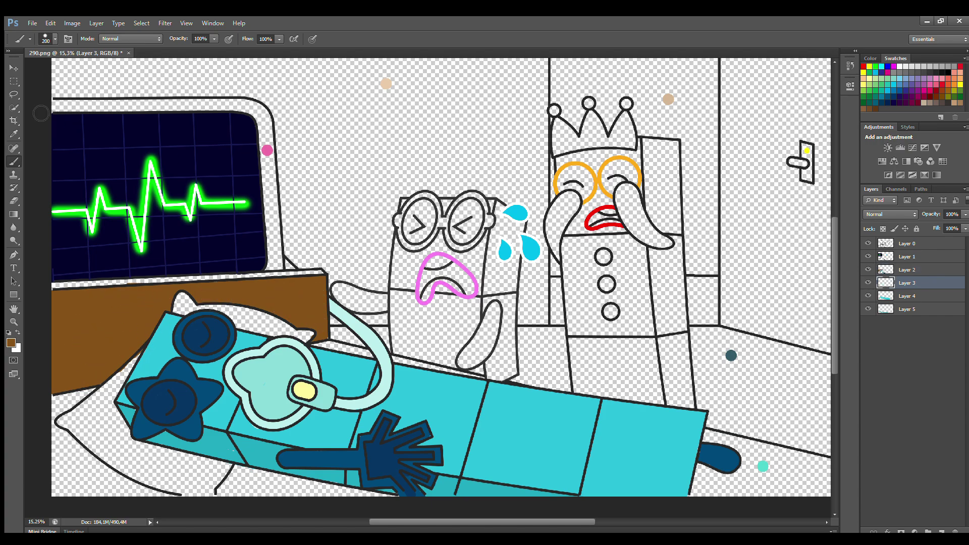
pyautogui.press('i')
pyautogui.press('b')
pyautogui.moveTo(56, 288); pyautogui.dragTo(289, 281)
pyautogui.hotkey('ctrl', 'z')
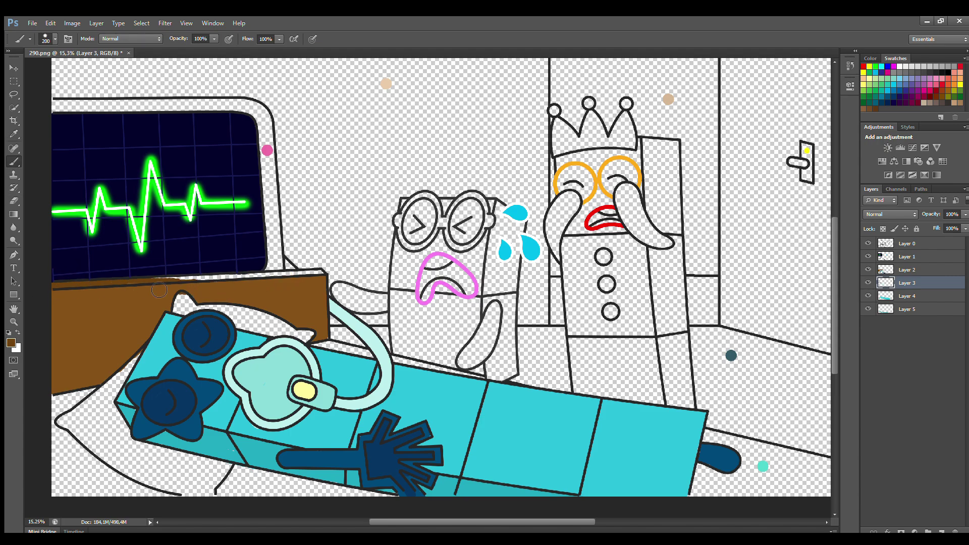
pyautogui.moveTo(159, 283); pyautogui.dragTo(299, 282)
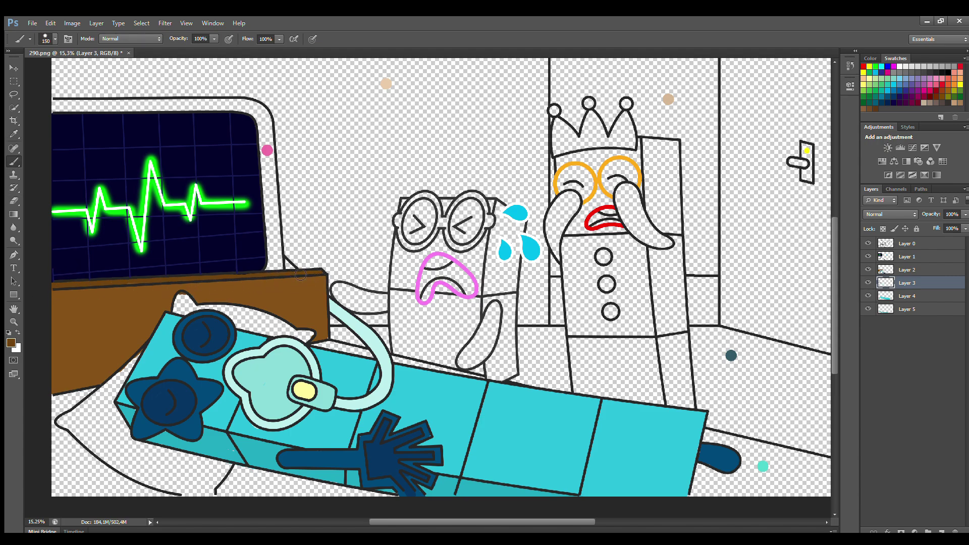
# Step: Paint the monitor's frame with the sampled pink on Layer 4
pyautogui.click(908, 296)
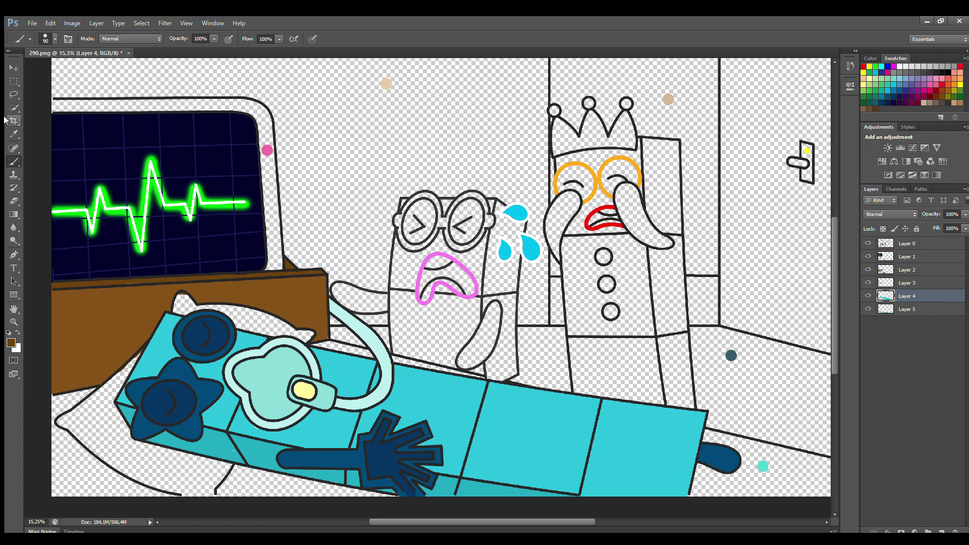
pyautogui.keyDown('alt'); pyautogui.click(267, 150); pyautogui.keyUp('alt')
pyautogui.moveTo(63, 116)
pyautogui.mouseDown()
pyautogui.moveTo(267, 121)
pyautogui.moveTo(277, 273)
pyautogui.mouseUp()
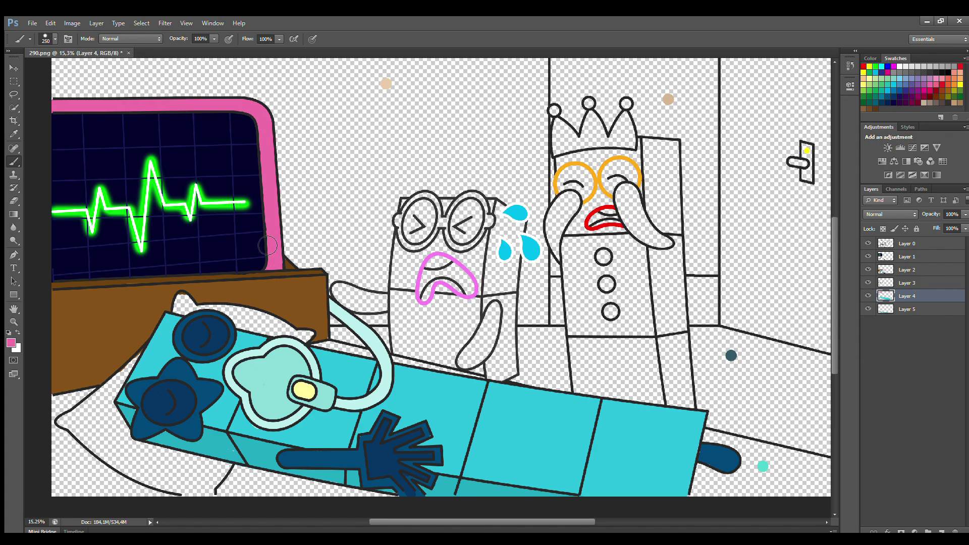
# Step: Paint the pillow behind the patient with the sampled turquoise on a new bottom layer, Layer 6
pyautogui.click(916, 309)
pyautogui.click(941, 532)
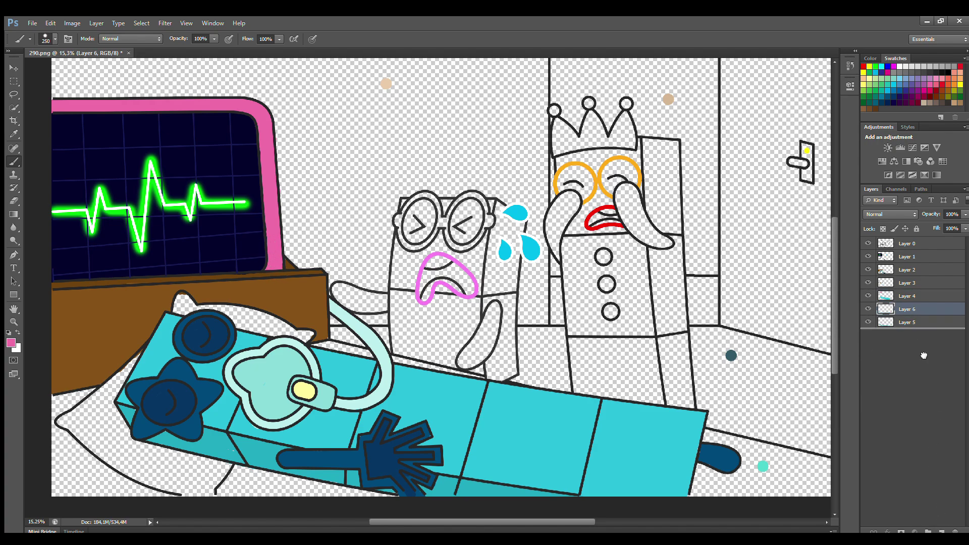
pyautogui.press('i')
pyautogui.click(762, 467)
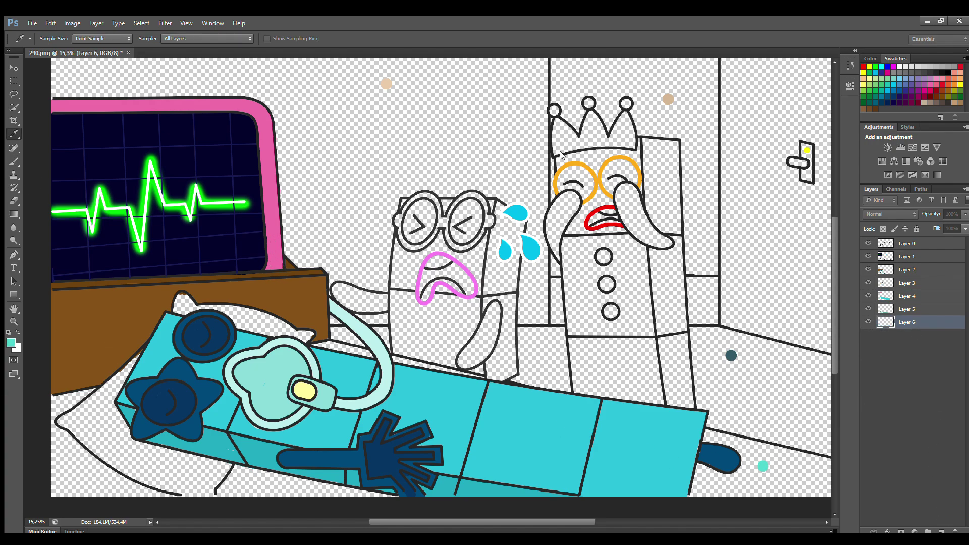
pyautogui.press('b')
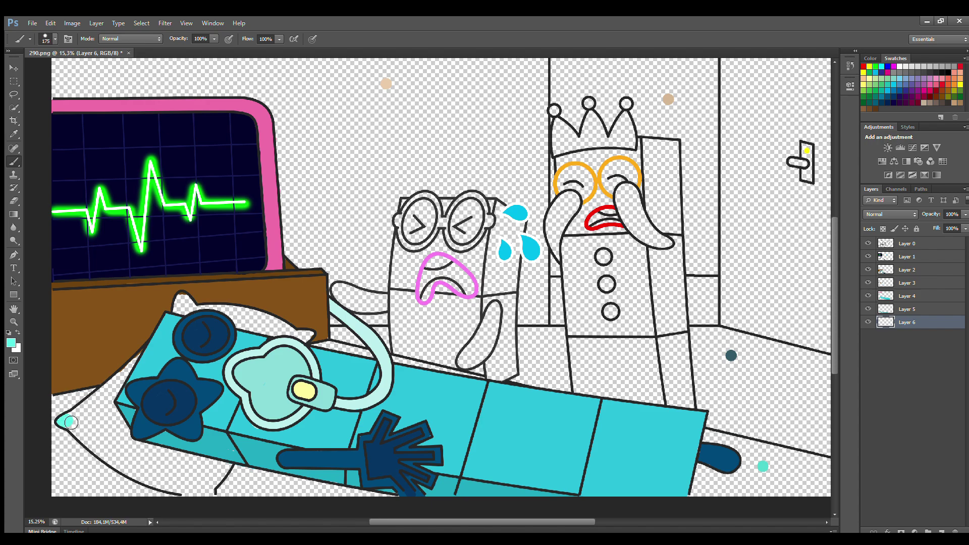
pyautogui.moveTo(71, 422)
pyautogui.mouseDown()
pyautogui.moveTo(168, 332)
pyautogui.moveTo(182, 300)
pyautogui.mouseUp()
pyautogui.moveTo(278, 328)
pyautogui.mouseDown()
pyautogui.moveTo(307, 336)
pyautogui.moveTo(220, 325)
pyautogui.mouseUp()
pyautogui.moveTo(124, 406)
pyautogui.mouseDown()
pyautogui.moveTo(71, 426)
pyautogui.moveTo(138, 474)
pyautogui.moveTo(120, 467)
pyautogui.moveTo(192, 499)
pyautogui.moveTo(229, 470)
pyautogui.moveTo(182, 455)
pyautogui.moveTo(118, 404)
pyautogui.moveTo(91, 419)
pyautogui.moveTo(202, 494)
pyautogui.moveTo(128, 453)
pyautogui.moveTo(114, 424)
pyautogui.moveTo(200, 477)
pyautogui.moveTo(201, 469)
pyautogui.moveTo(113, 445)
pyautogui.mouseUp()
# Step: Add soft lighter turquoise highlights to the pillow with a 300 px brush
pyautogui.press(']')
pyautogui.press(']')
pyautogui.press(']')
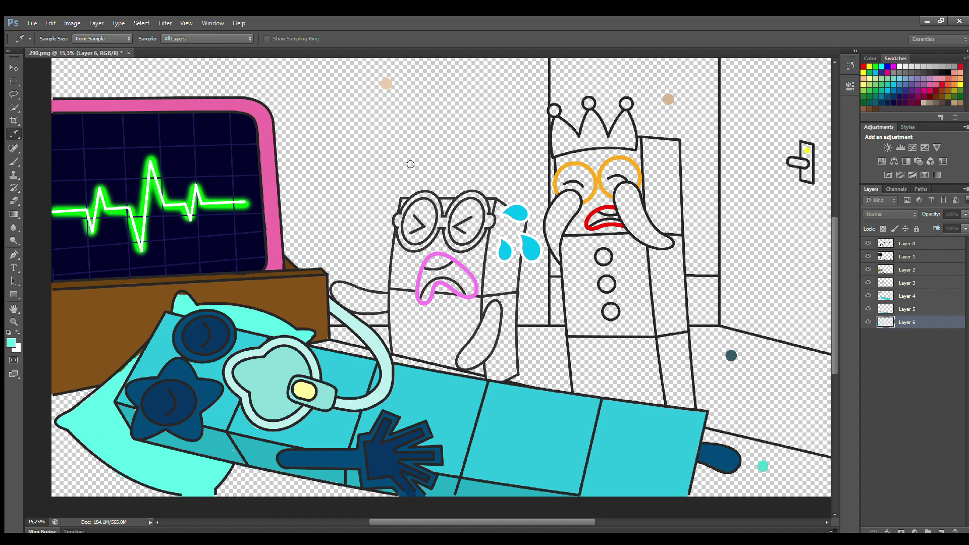
pyautogui.moveTo(152, 393)
pyautogui.mouseDown()
pyautogui.moveTo(143, 458)
pyautogui.moveTo(193, 464)
pyautogui.moveTo(236, 329)
pyautogui.mouseUp()
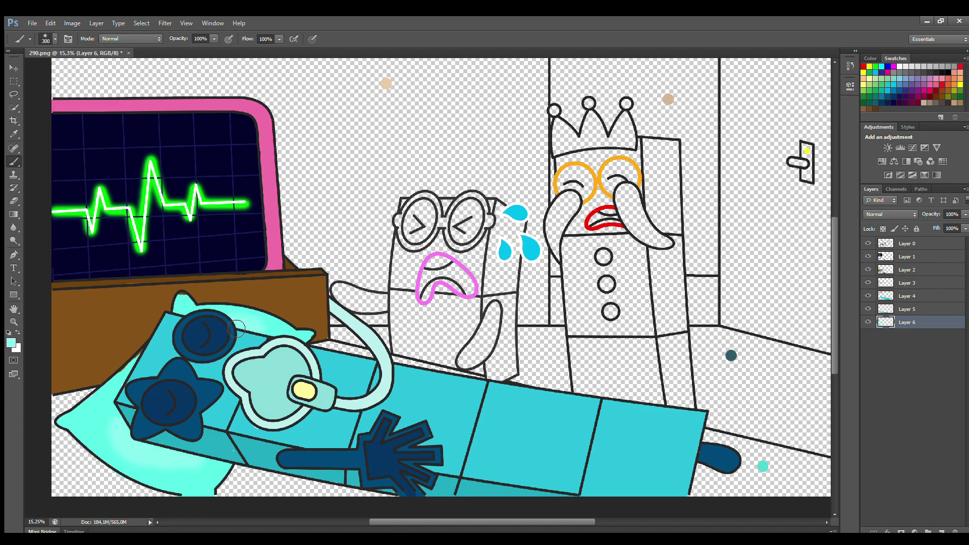
# Step: Erase the turquoise colour reference dot near the foot from Layer 0
pyautogui.click(14, 201)
pyautogui.click(907, 257)
pyautogui.click(907, 243)
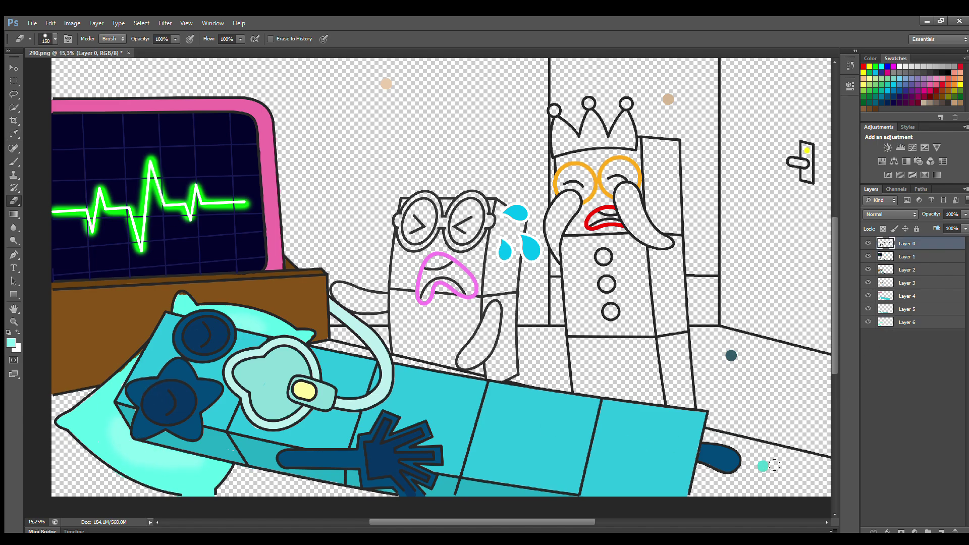
# Step: Paint the bed surface around the pillow pale pink on a new bottom layer, Layer 7
pyautogui.click(907, 322)
pyautogui.click(941, 531)
pyautogui.press('i')
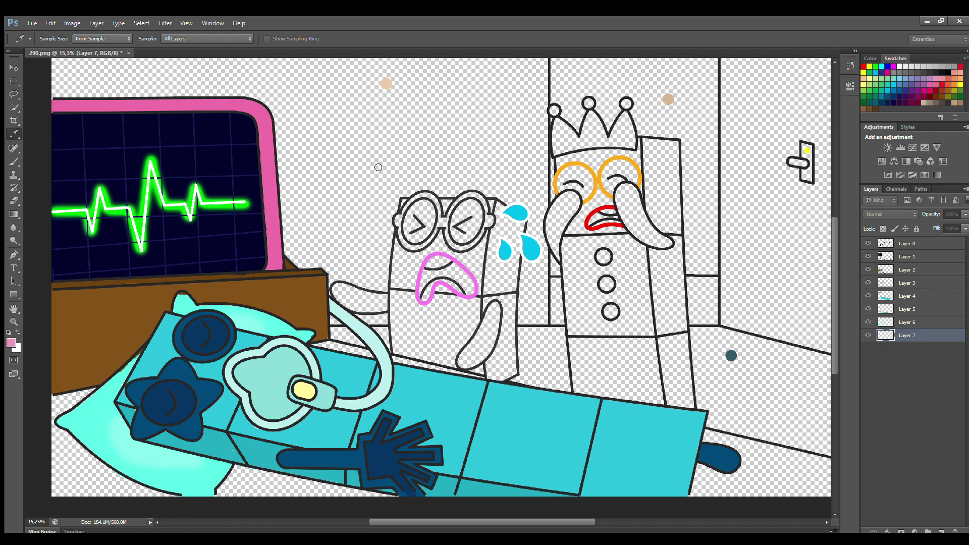
pyautogui.press('e')
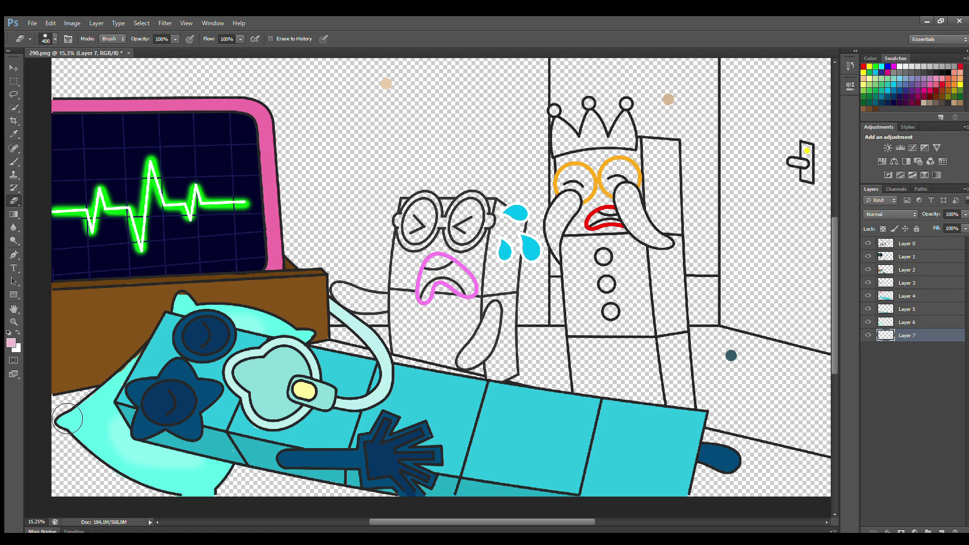
pyautogui.press('b')
pyautogui.moveTo(60, 414); pyautogui.dragTo(96, 399)
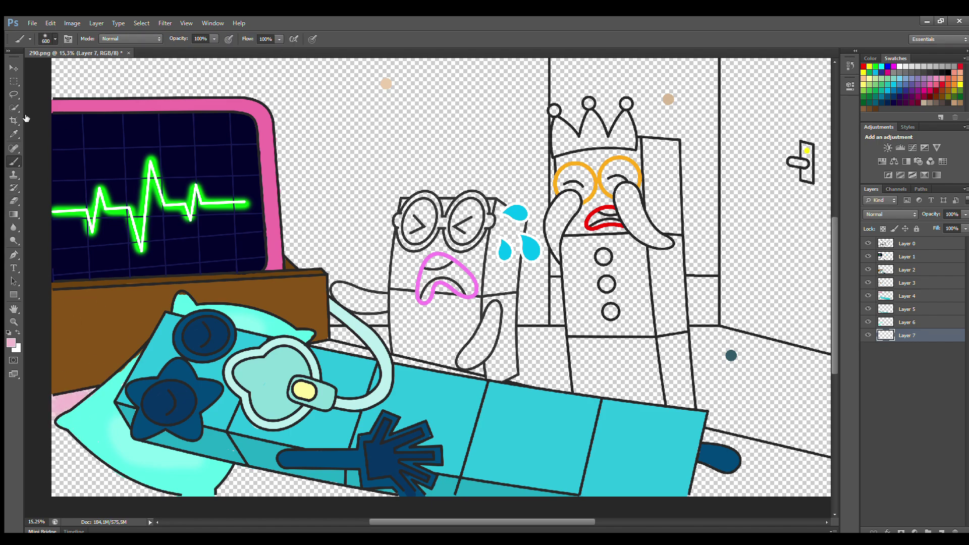
pyautogui.moveTo(86, 449)
pyautogui.mouseDown()
pyautogui.moveTo(95, 506)
pyautogui.moveTo(63, 477)
pyautogui.mouseUp()
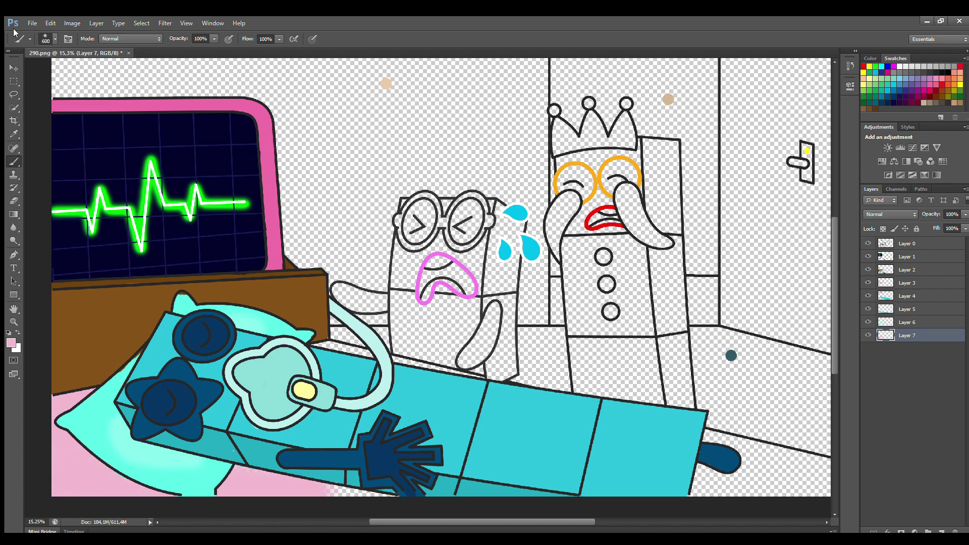
# Step: Extend the pale pink over the rest of the bed, behind the blanket and around the patient's foot
pyautogui.press('[')
pyautogui.press('[')
pyautogui.press('[')
pyautogui.moveTo(297, 500); pyautogui.dragTo(363, 497)
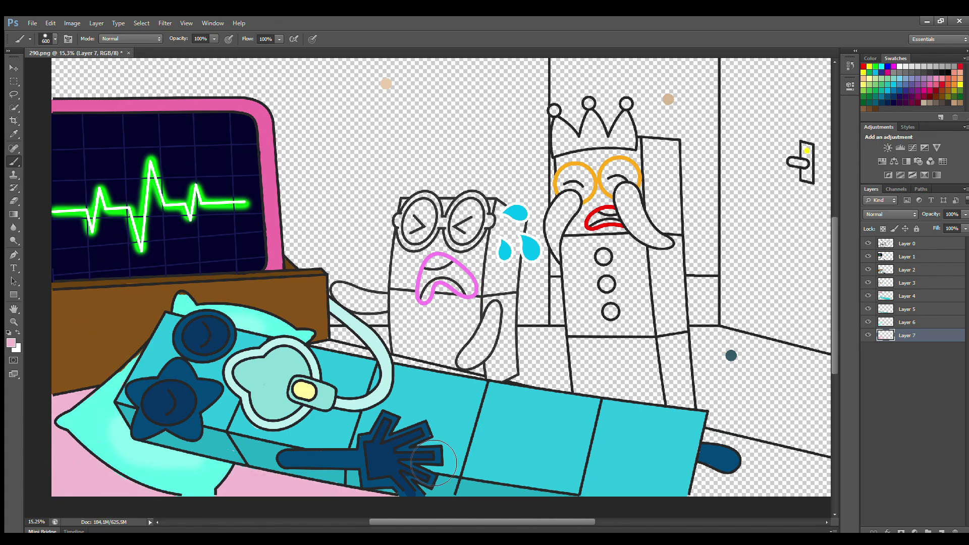
pyautogui.moveTo(327, 359)
pyautogui.mouseDown()
pyautogui.moveTo(477, 392)
pyautogui.moveTo(452, 385)
pyautogui.moveTo(485, 399)
pyautogui.mouseUp()
pyautogui.moveTo(708, 456)
pyautogui.mouseDown()
pyautogui.moveTo(813, 472)
pyautogui.moveTo(837, 490)
pyautogui.moveTo(694, 501)
pyautogui.moveTo(747, 474)
pyautogui.moveTo(722, 482)
pyautogui.mouseUp()
pyautogui.scroll(-1, 745, 477)
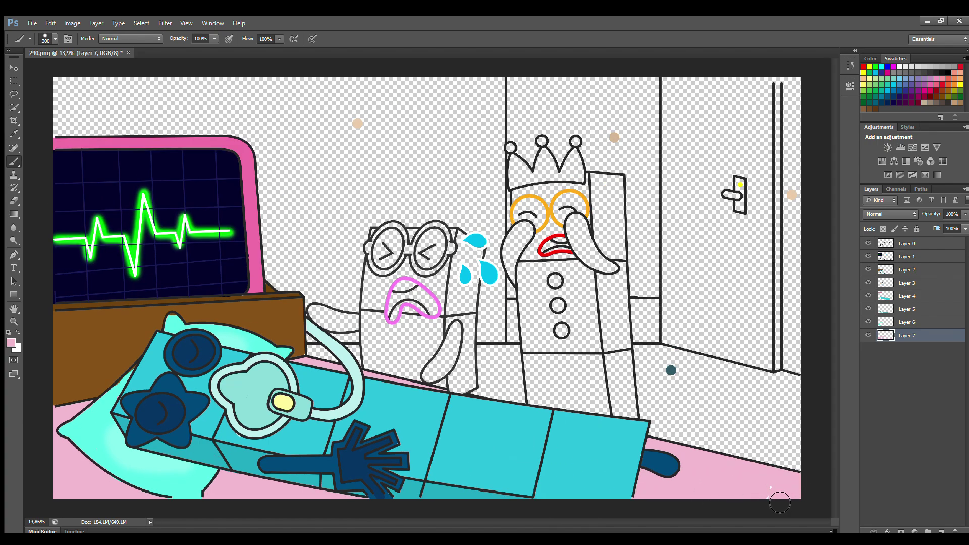
# Step: Fill the shorter character's glasses lenses with purple and the teeth with white on Layer 1
pyautogui.scroll(3, 757, 378)
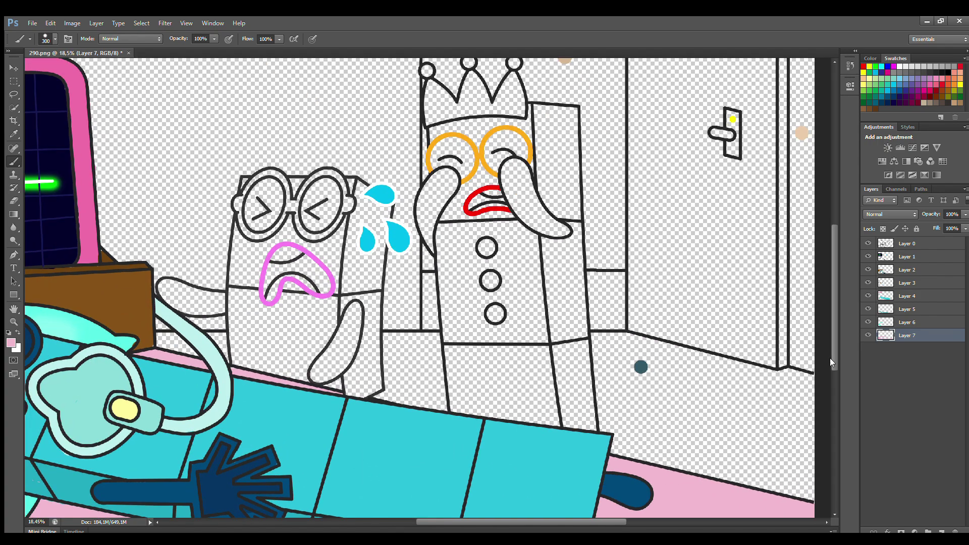
pyautogui.scroll(1, 774, 418)
pyautogui.moveTo(601, 522); pyautogui.dragTo(570, 514)
pyautogui.click(911, 257)
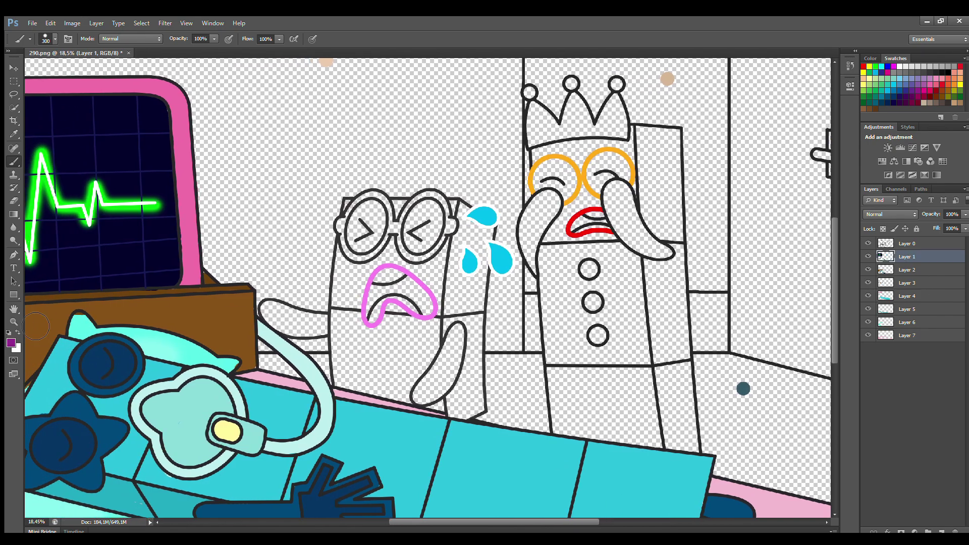
pyautogui.press('i')
pyautogui.press('b')
pyautogui.moveTo(419, 208)
pyautogui.mouseDown()
pyautogui.moveTo(418, 250)
pyautogui.moveTo(438, 230)
pyautogui.moveTo(440, 211)
pyautogui.moveTo(426, 206)
pyautogui.moveTo(425, 230)
pyautogui.mouseUp()
pyautogui.moveTo(368, 216)
pyautogui.mouseDown()
pyautogui.moveTo(360, 249)
pyautogui.moveTo(381, 237)
pyautogui.moveTo(383, 215)
pyautogui.moveTo(372, 205)
pyautogui.moveTo(361, 233)
pyautogui.mouseUp()
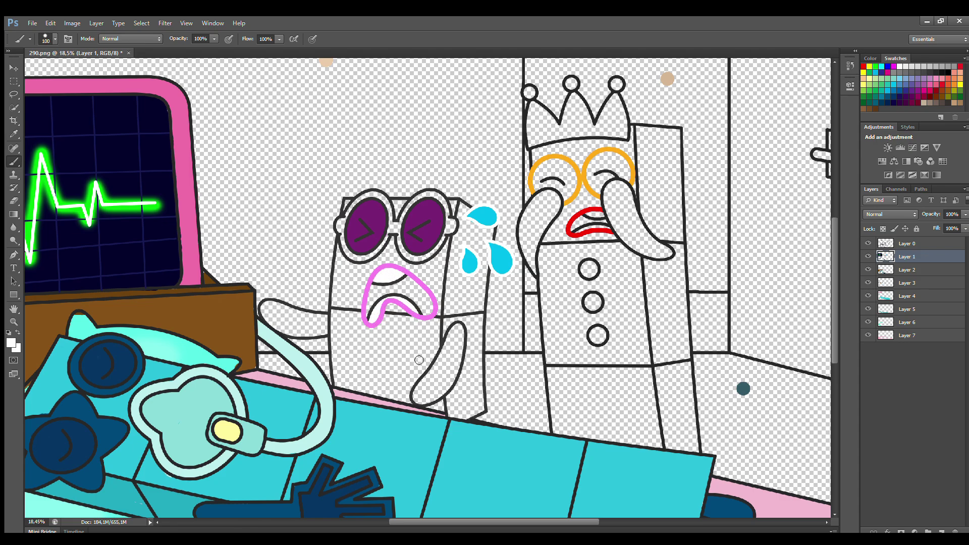
# Step: Paint both arms of the shorter character purple on Layer 1, adjusting the brush size to fit
pyautogui.press(']')
pyautogui.press(']')
pyautogui.moveTo(461, 333)
pyautogui.mouseDown()
pyautogui.moveTo(425, 403)
pyautogui.moveTo(446, 394)
pyautogui.moveTo(462, 341)
pyautogui.moveTo(457, 369)
pyautogui.mouseUp()
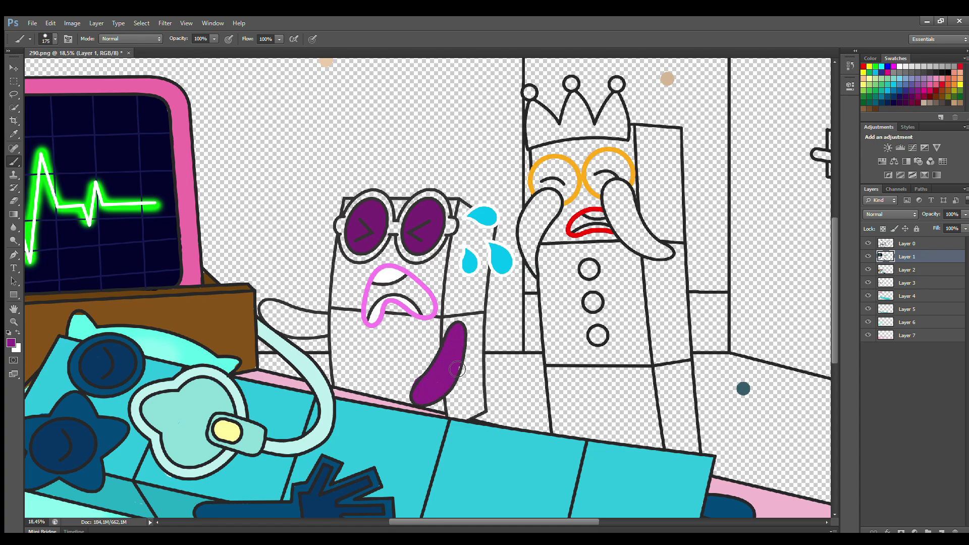
pyautogui.press('[')
pyautogui.press('[')
pyautogui.moveTo(312, 323)
pyautogui.mouseDown()
pyautogui.moveTo(263, 308)
pyautogui.moveTo(297, 334)
pyautogui.moveTo(321, 333)
pyautogui.mouseUp()
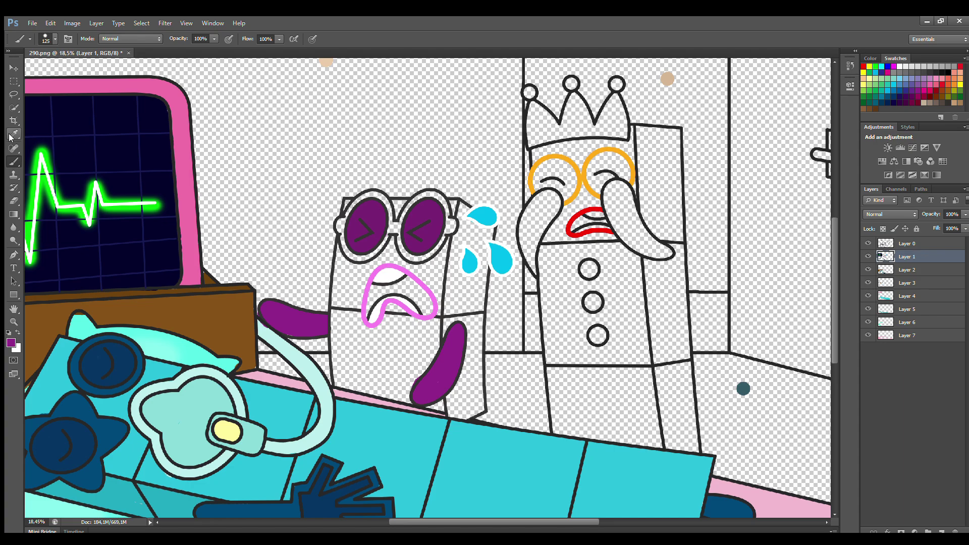
# Step: Paint the shorter character's glasses frames purple and the inside of the mouth near-black on Layer 2
pyautogui.hotkey('alt', '[')
pyautogui.moveTo(341, 226)
pyautogui.mouseDown()
pyautogui.moveTo(359, 258)
pyautogui.moveTo(401, 234)
pyautogui.moveTo(407, 251)
pyautogui.moveTo(425, 258)
pyautogui.moveTo(453, 225)
pyautogui.moveTo(434, 198)
pyautogui.moveTo(390, 214)
pyautogui.mouseUp()
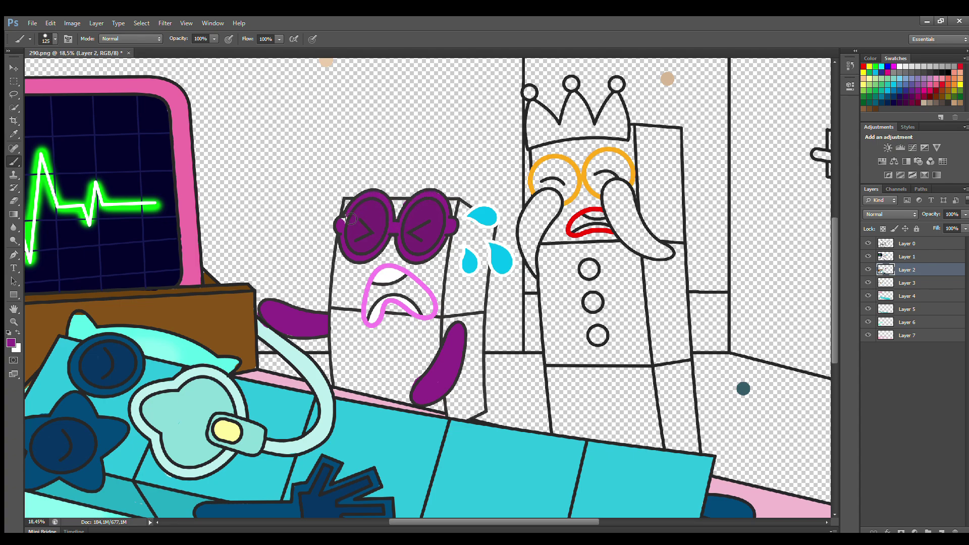
pyautogui.keyDown('alt'); pyautogui.click(374, 284); pyautogui.keyUp('alt')
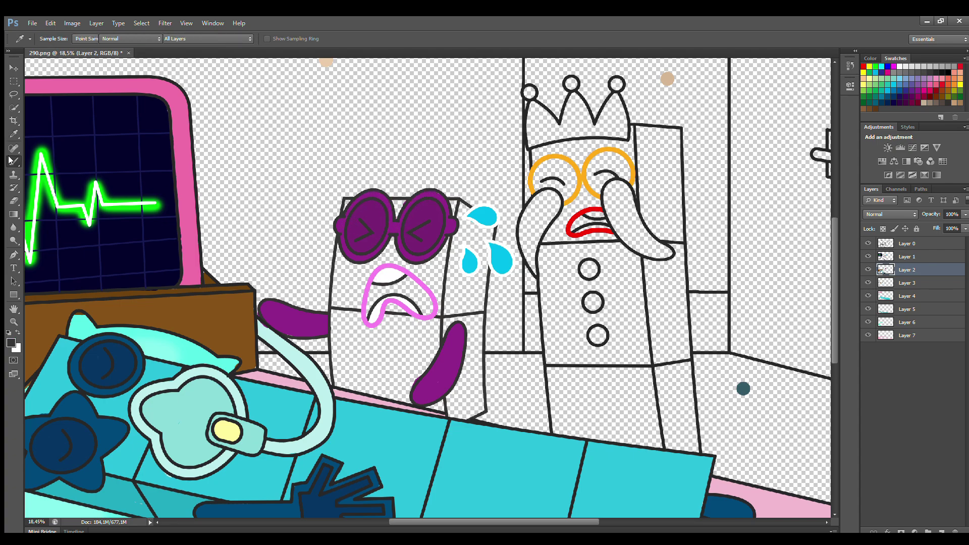
pyautogui.moveTo(370, 316)
pyautogui.mouseDown()
pyautogui.moveTo(376, 290)
pyautogui.moveTo(410, 281)
pyautogui.moveTo(428, 302)
pyautogui.moveTo(419, 313)
pyautogui.moveTo(380, 296)
pyautogui.moveTo(421, 305)
pyautogui.mouseUp()
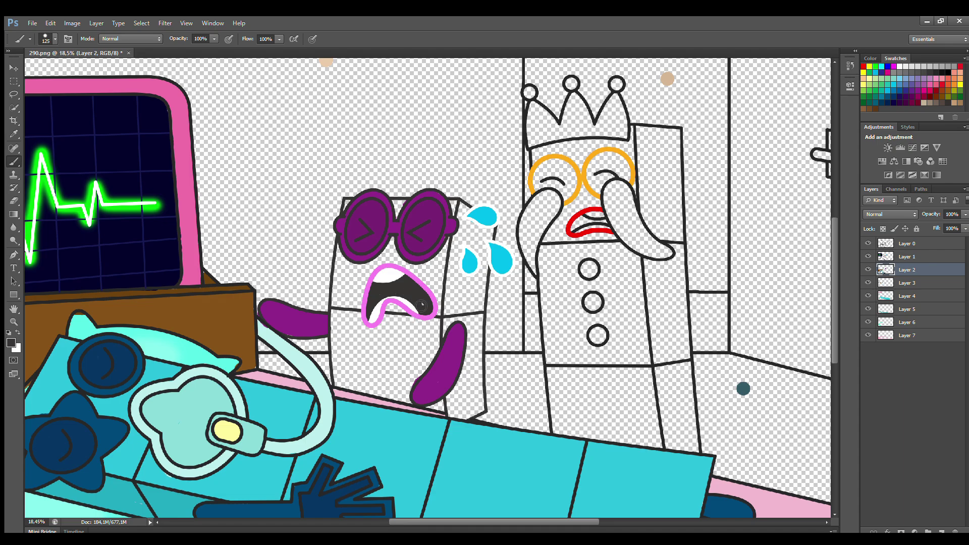
# Step: Paint the shorter character's body front orange on Layer 3 and its side face darker orange on Layer 4
pyautogui.click(908, 283)
pyautogui.click(955, 91)
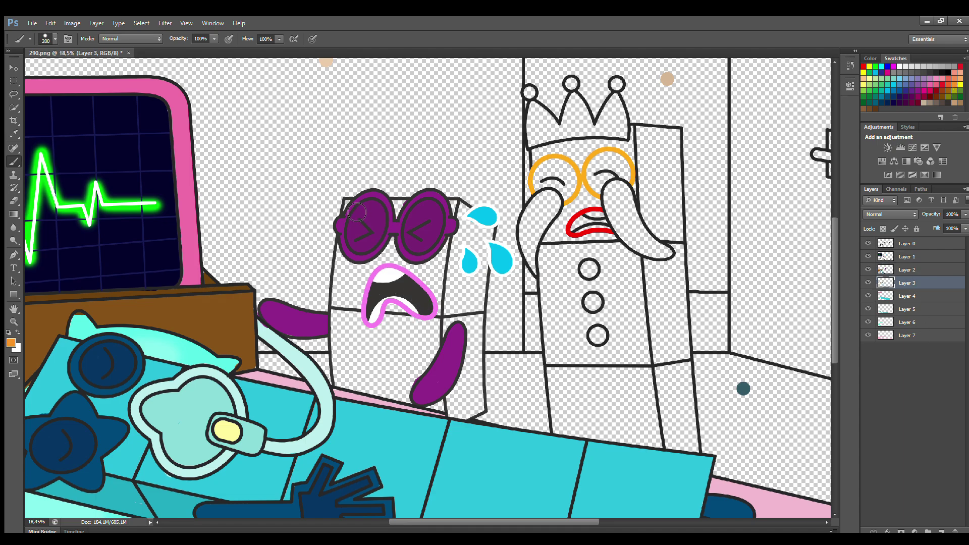
pyautogui.moveTo(356, 212)
pyautogui.mouseDown()
pyautogui.moveTo(348, 385)
pyautogui.moveTo(420, 401)
pyautogui.mouseUp()
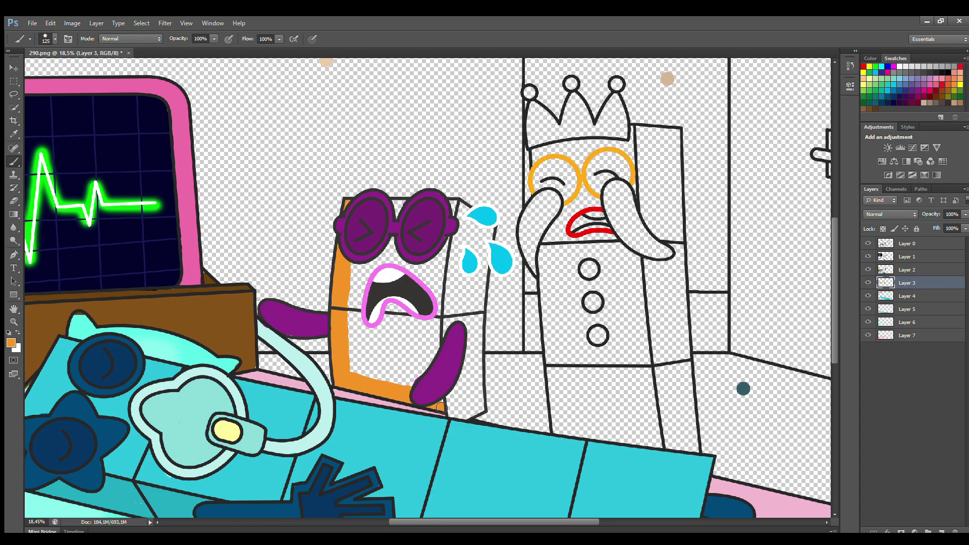
pyautogui.moveTo(441, 385)
pyautogui.mouseDown()
pyautogui.moveTo(442, 263)
pyautogui.moveTo(457, 210)
pyautogui.moveTo(404, 213)
pyautogui.moveTo(363, 298)
pyautogui.moveTo(383, 383)
pyautogui.moveTo(426, 323)
pyautogui.moveTo(403, 264)
pyautogui.moveTo(412, 293)
pyautogui.moveTo(389, 364)
pyautogui.mouseUp()
pyautogui.press(']')
pyautogui.press(']')
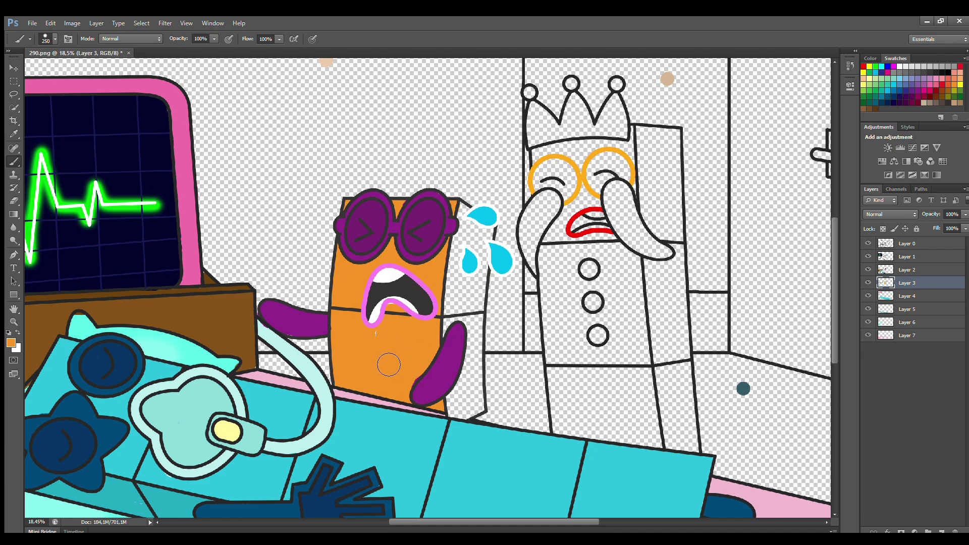
pyautogui.hotkey('alt', '[')
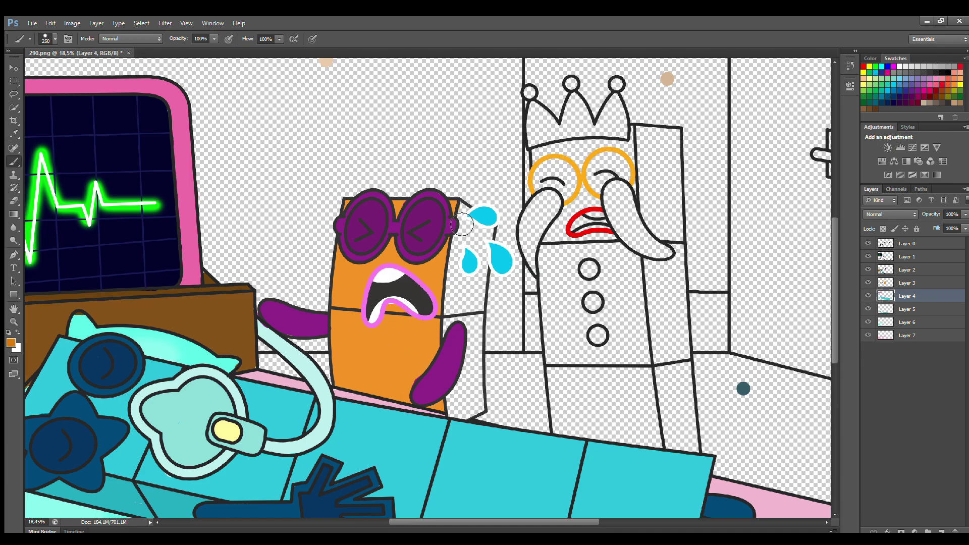
pyautogui.moveTo(461, 207)
pyautogui.mouseDown()
pyautogui.moveTo(489, 236)
pyautogui.moveTo(483, 413)
pyautogui.moveTo(473, 416)
pyautogui.moveTo(464, 415)
pyautogui.moveTo(460, 290)
pyautogui.moveTo(472, 305)
pyautogui.moveTo(466, 356)
pyautogui.mouseUp()
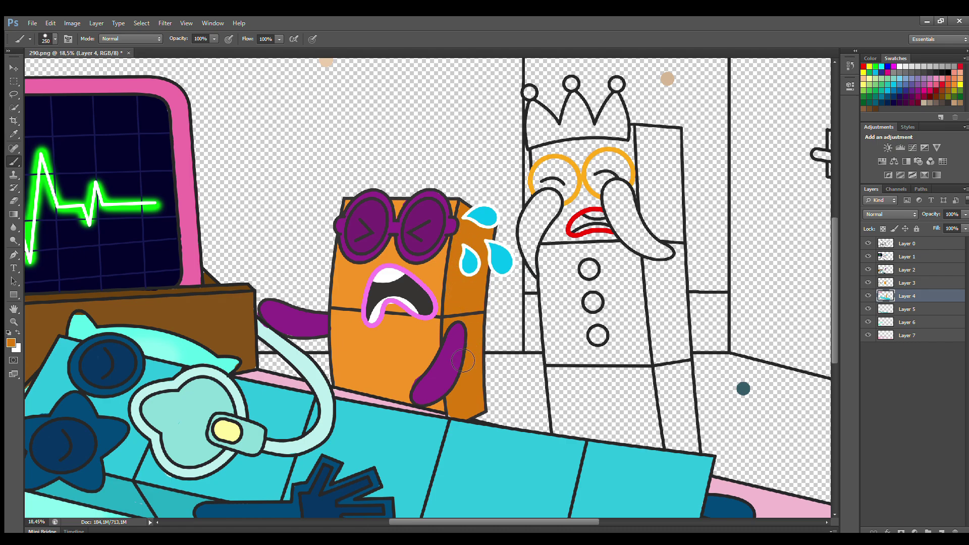
# Step: Fill both arms of the crowned character with red sampled from its lips on Layer 1
pyautogui.click(907, 257)
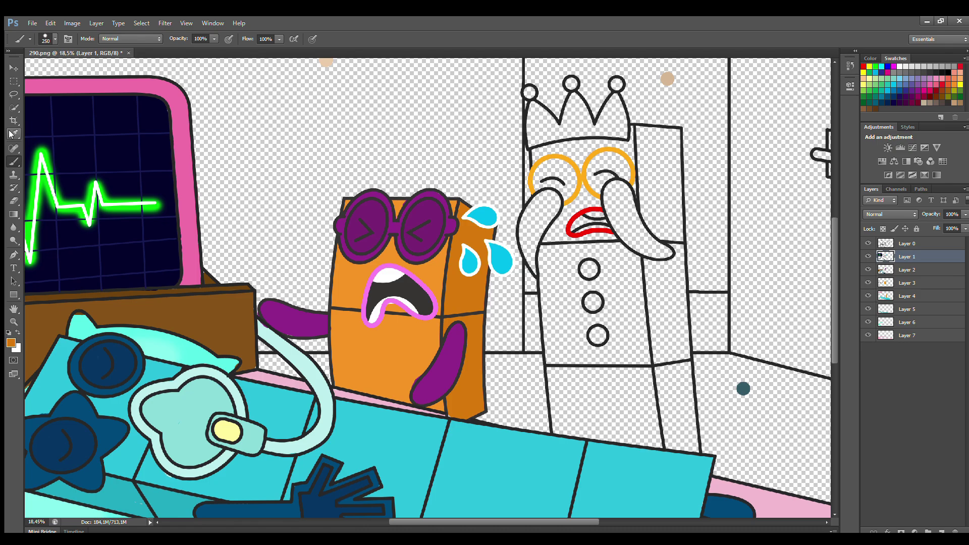
pyautogui.keyDown('alt'); pyautogui.click(580, 231); pyautogui.keyUp('alt')
pyautogui.press('[')
pyautogui.press('[')
pyautogui.moveTo(668, 266)
pyautogui.mouseDown()
pyautogui.moveTo(630, 204)
pyautogui.moveTo(614, 204)
pyautogui.moveTo(624, 231)
pyautogui.moveTo(662, 256)
pyautogui.mouseUp()
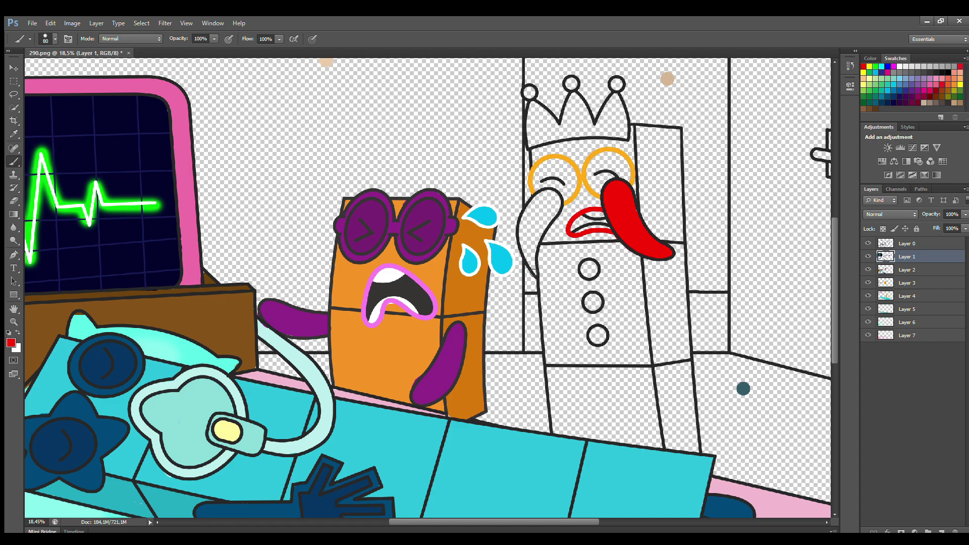
pyautogui.moveTo(534, 272)
pyautogui.mouseDown()
pyautogui.moveTo(556, 209)
pyautogui.moveTo(551, 194)
pyautogui.moveTo(525, 224)
pyautogui.moveTo(530, 265)
pyautogui.moveTo(550, 215)
pyautogui.mouseUp()
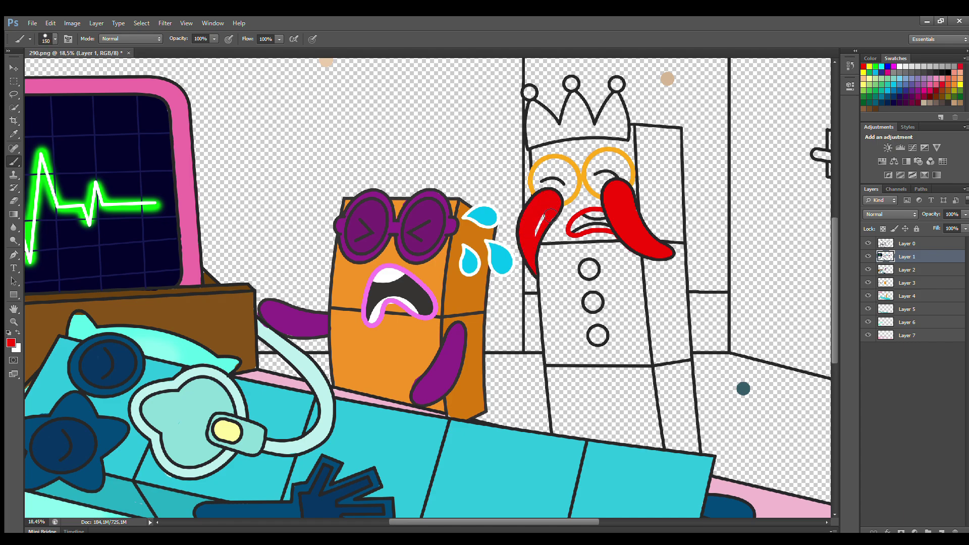
# Step: Paint the crowned character's three buttons and the body of the crown red on Layer 1
pyautogui.press('[')
pyautogui.click(587, 270)
pyautogui.moveTo(594, 301); pyautogui.dragTo(594, 307)
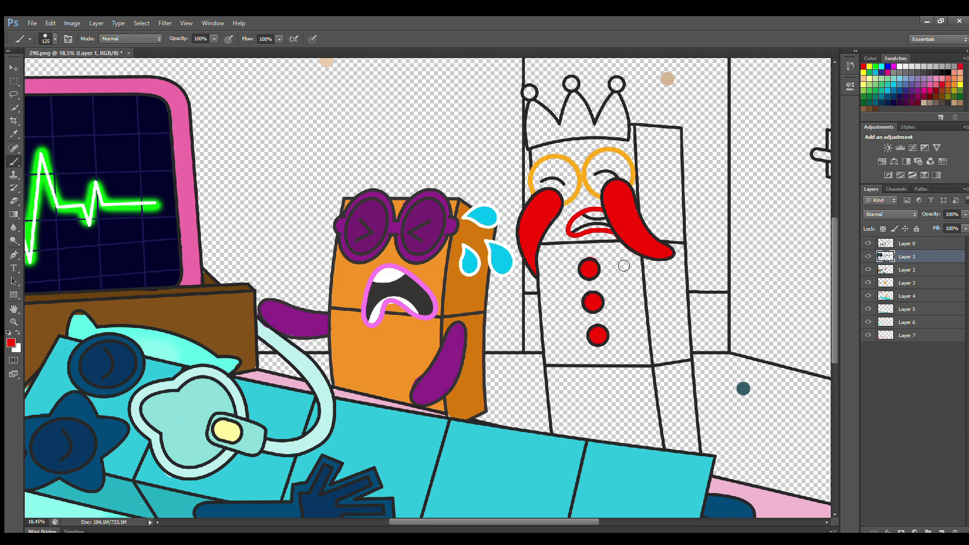
pyautogui.moveTo(534, 144)
pyautogui.mouseDown()
pyautogui.moveTo(536, 108)
pyautogui.moveTo(566, 128)
pyautogui.moveTo(575, 98)
pyautogui.moveTo(597, 129)
pyautogui.moveTo(616, 100)
pyautogui.moveTo(625, 139)
pyautogui.moveTo(548, 140)
pyautogui.moveTo(540, 126)
pyautogui.moveTo(572, 135)
pyautogui.moveTo(606, 128)
pyautogui.mouseUp()
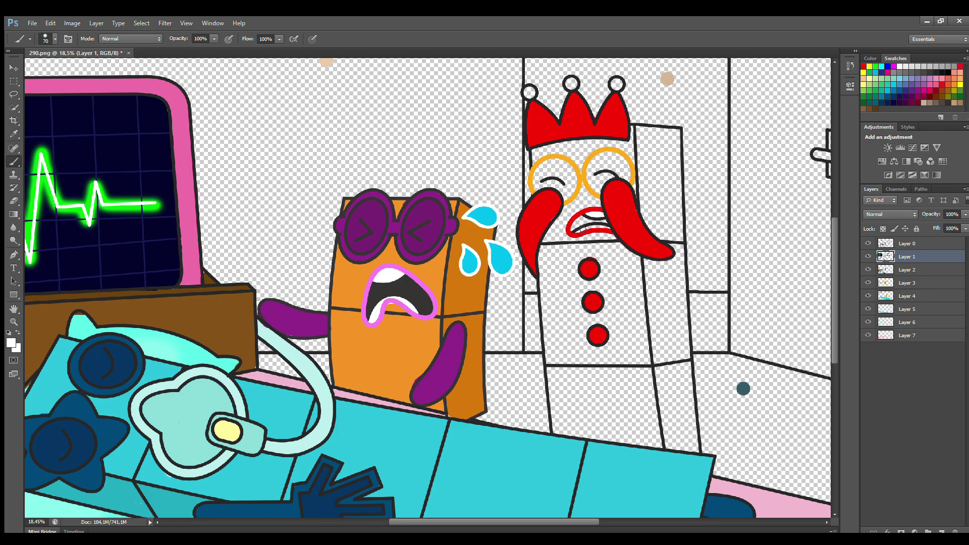
# Step: Fill the inside of the crowned character's mouth with near-black on Layer 2
pyautogui.hotkey('alt', '[')
pyautogui.press('i')
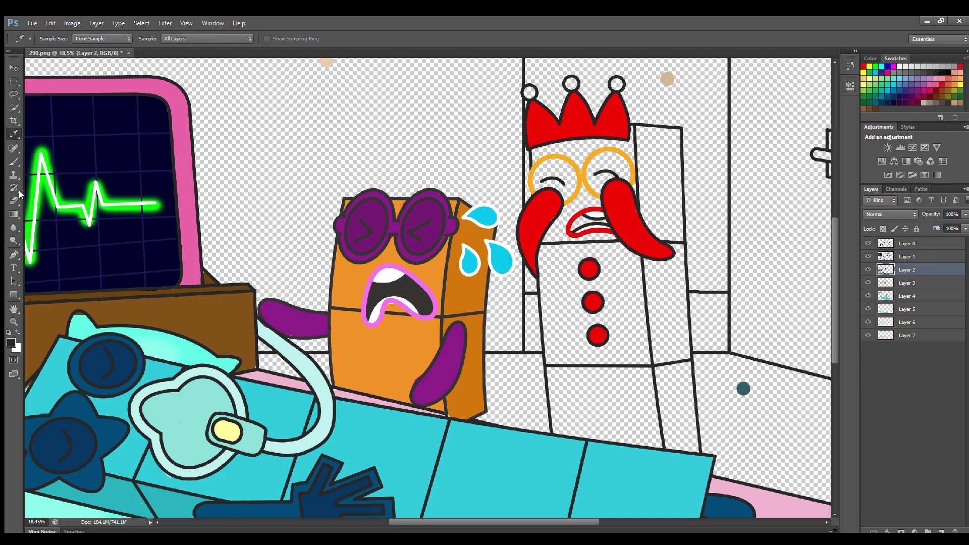
pyautogui.press('b')
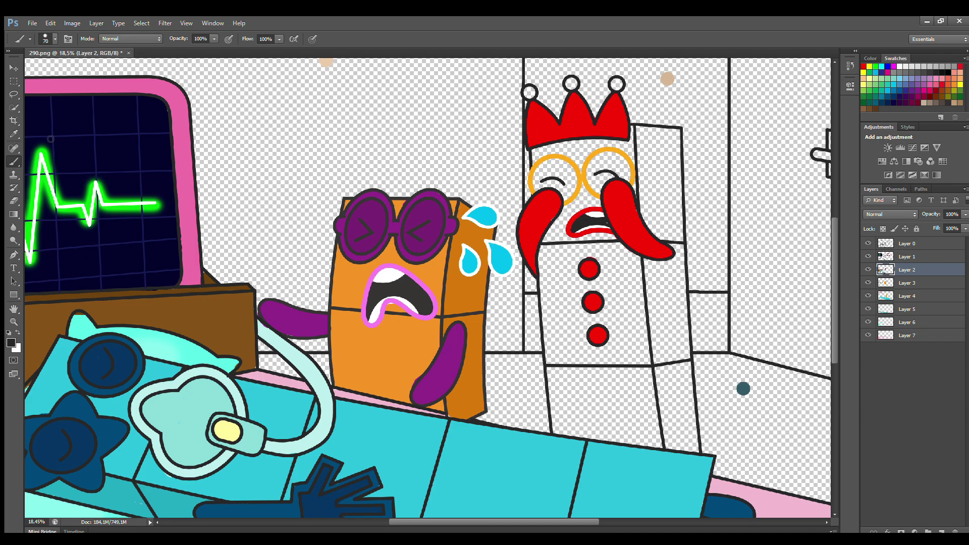
# Step: Fill the crowned character's lenses with golden orange on Layer 2 and paint light blue tears beneath its eyes on Layer 1
pyautogui.press('i')
pyautogui.click(396, 220)
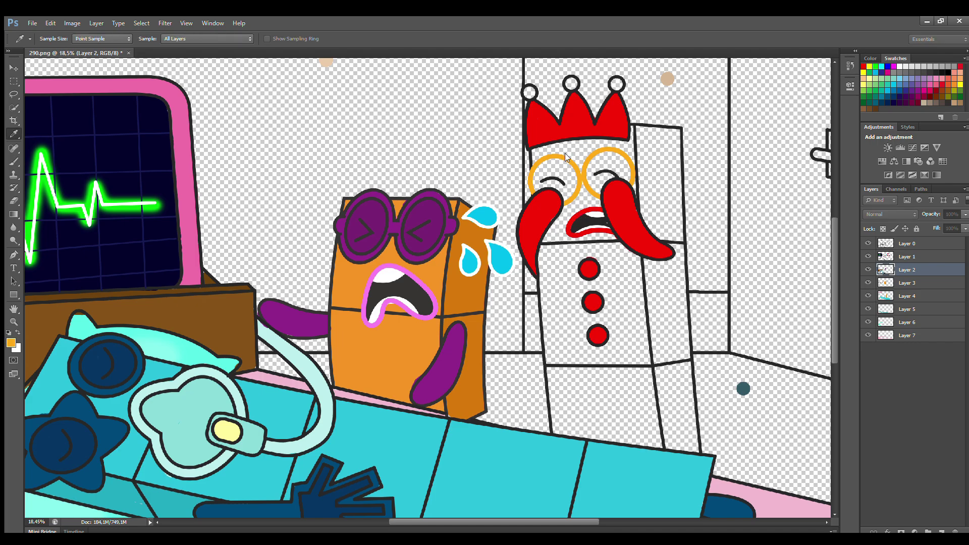
pyautogui.press('b')
pyautogui.moveTo(548, 162)
pyautogui.mouseDown()
pyautogui.moveTo(541, 189)
pyautogui.moveTo(566, 199)
pyautogui.moveTo(574, 179)
pyautogui.moveTo(551, 164)
pyautogui.moveTo(545, 179)
pyautogui.moveTo(594, 173)
pyautogui.moveTo(607, 159)
pyautogui.moveTo(627, 167)
pyautogui.moveTo(605, 181)
pyautogui.mouseUp()
pyautogui.click(937, 258)
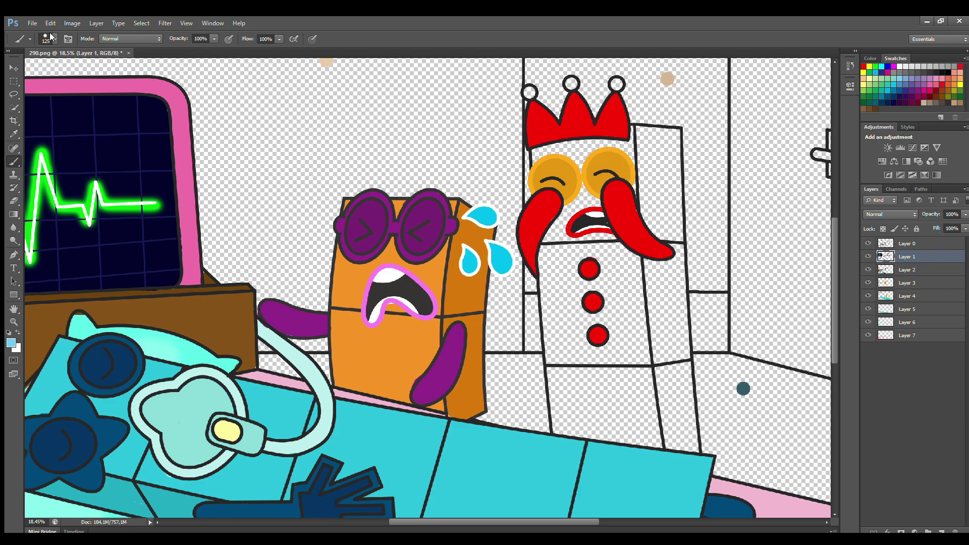
pyautogui.moveTo(545, 191); pyautogui.dragTo(562, 190)
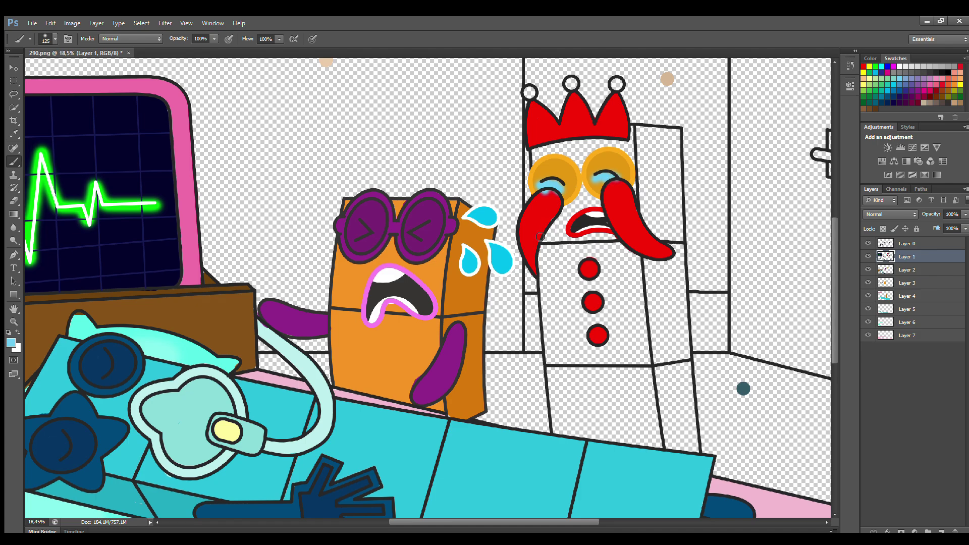
# Step: Fill the front of the crowned character's body and the balls on its crown with bright yellow on Layer 3
pyautogui.click(913, 283)
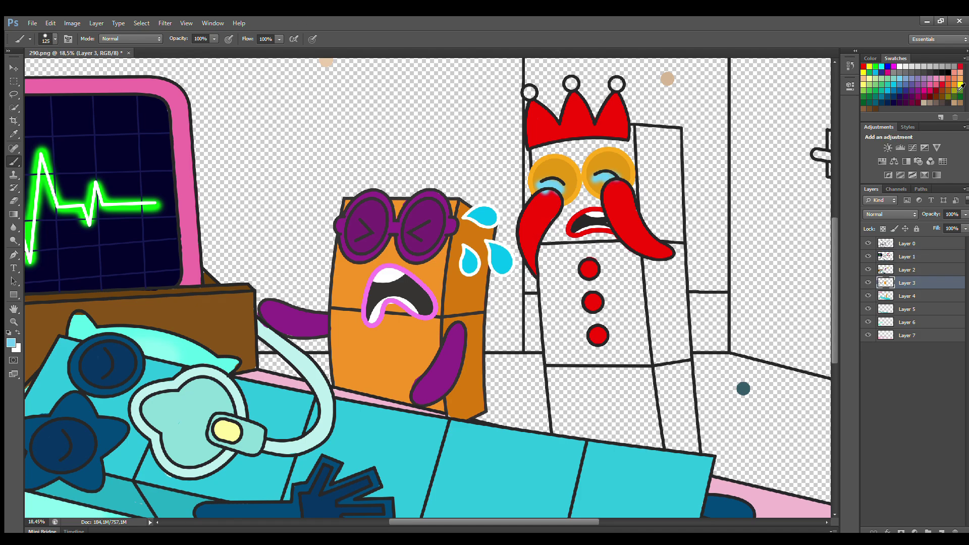
pyautogui.click(953, 103)
pyautogui.moveTo(559, 433)
pyautogui.mouseDown()
pyautogui.moveTo(651, 443)
pyautogui.moveTo(631, 265)
pyautogui.moveTo(634, 200)
pyautogui.mouseUp()
pyautogui.moveTo(632, 162); pyautogui.dragTo(631, 134)
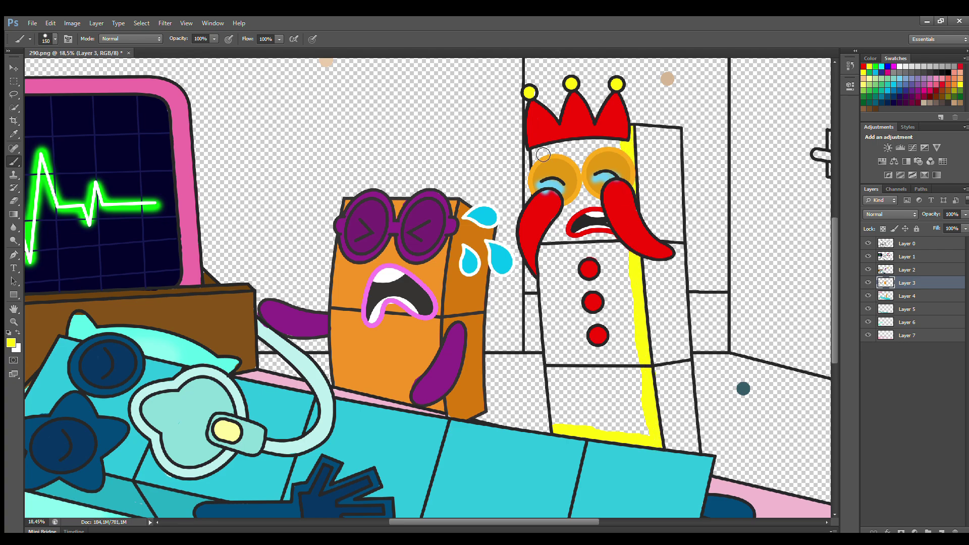
pyautogui.moveTo(543, 154)
pyautogui.mouseDown()
pyautogui.moveTo(556, 389)
pyautogui.moveTo(559, 409)
pyautogui.moveTo(585, 426)
pyautogui.moveTo(561, 187)
pyautogui.moveTo(583, 162)
pyautogui.moveTo(623, 200)
pyautogui.moveTo(586, 250)
pyautogui.moveTo(560, 246)
pyautogui.moveTo(591, 424)
pyautogui.moveTo(646, 417)
pyautogui.moveTo(629, 270)
pyautogui.moveTo(607, 214)
pyautogui.moveTo(616, 308)
pyautogui.mouseUp()
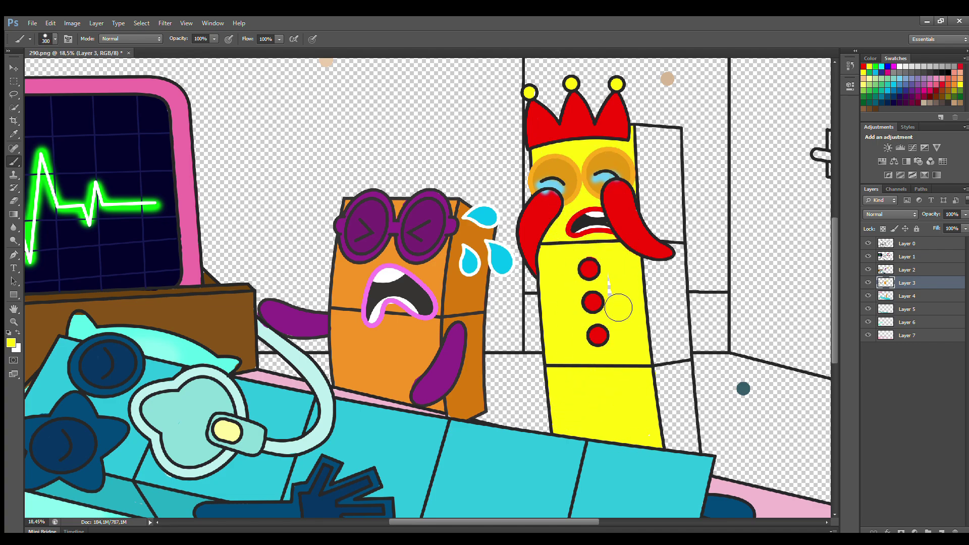
# Step: Fill the shaded side face of the crowned character's body with a darker yellow on Layer 4
pyautogui.click(907, 297)
pyautogui.press('[')
pyautogui.press('[')
pyautogui.moveTo(636, 139)
pyautogui.mouseDown()
pyautogui.moveTo(678, 139)
pyautogui.moveTo(698, 452)
pyautogui.moveTo(666, 439)
pyautogui.moveTo(672, 423)
pyautogui.moveTo(649, 148)
pyautogui.moveTo(666, 327)
pyautogui.moveTo(676, 285)
pyautogui.mouseUp()
pyautogui.press('[')
pyautogui.press('[')
pyautogui.press(']')
pyautogui.press(']')
pyautogui.press(']')
# Step: Fill the door handle and its plate on Layer 1 with yellow sampled from the colour dot on the plate
pyautogui.moveTo(574, 522); pyautogui.dragTo(584, 521)
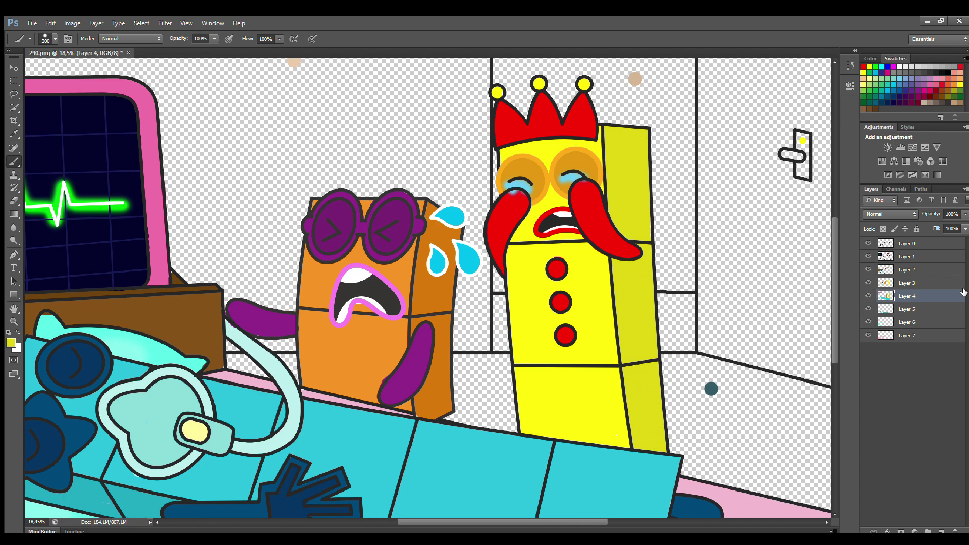
pyautogui.click(907, 256)
pyautogui.keyDown('alt'); pyautogui.click(802, 141); pyautogui.keyUp('alt')
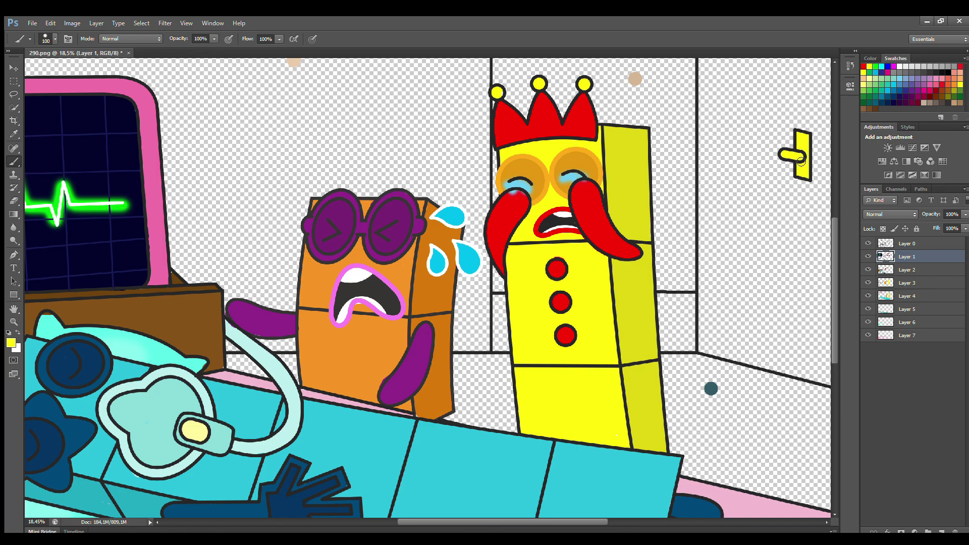
# Step: Fill the door with brown sampled from the bedside furniture on Layer 2 and its narrow edge with a lighter brown on Layer 3
pyautogui.scroll(-2, 677, 228)
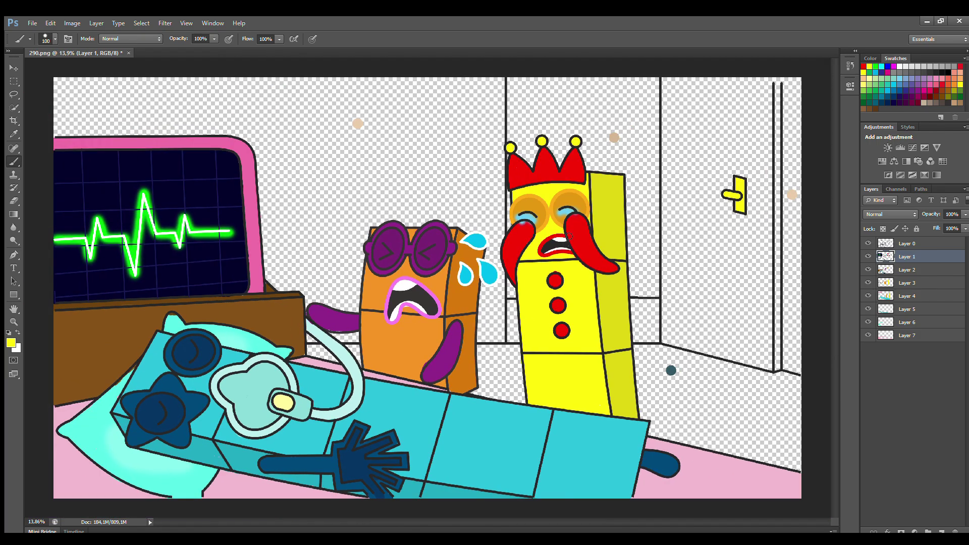
pyautogui.click(916, 270)
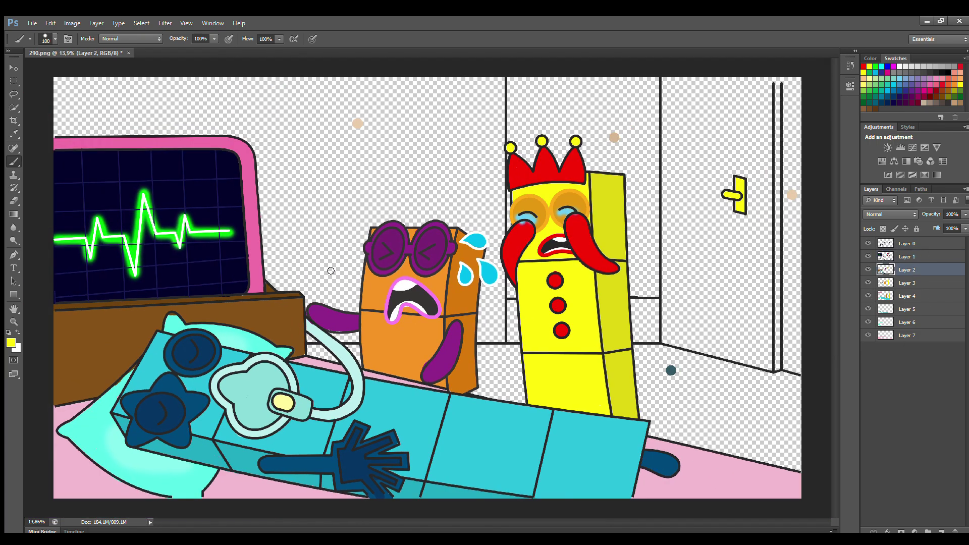
pyautogui.keyDown('alt'); pyautogui.click(164, 306); pyautogui.keyUp('alt')
pyautogui.press(']')
pyautogui.moveTo(668, 82)
pyautogui.mouseDown()
pyautogui.moveTo(671, 341)
pyautogui.moveTo(771, 368)
pyautogui.moveTo(770, 76)
pyautogui.mouseUp()
pyautogui.press(']')
pyautogui.press(']')
pyautogui.press(']')
pyautogui.press(']')
pyautogui.moveTo(699, 93)
pyautogui.mouseDown()
pyautogui.moveTo(687, 332)
pyautogui.moveTo(756, 354)
pyautogui.moveTo(769, 325)
pyautogui.moveTo(769, 91)
pyautogui.moveTo(710, 227)
pyautogui.moveTo(737, 339)
pyautogui.moveTo(756, 118)
pyautogui.moveTo(724, 280)
pyautogui.moveTo(743, 146)
pyautogui.mouseUp()
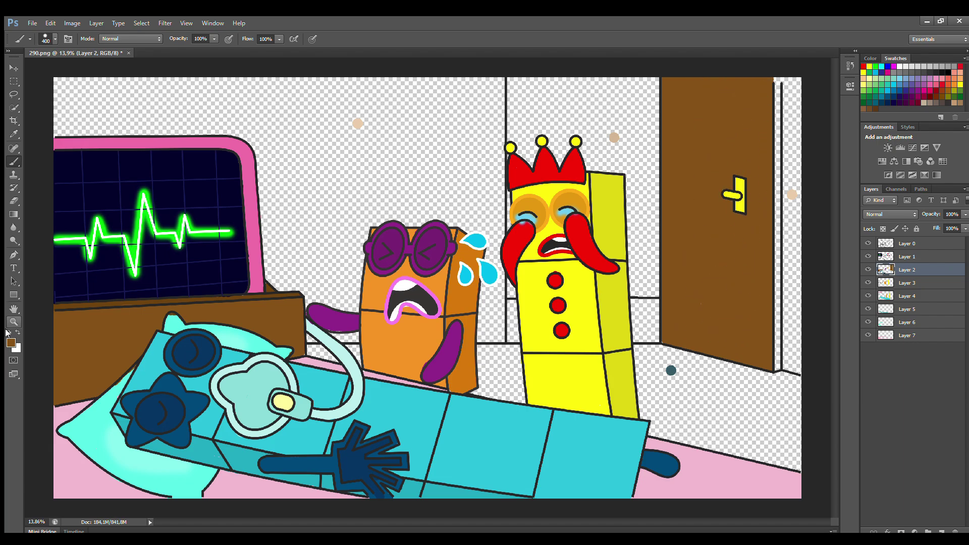
pyautogui.hotkey('alt', '[')
pyautogui.moveTo(780, 83); pyautogui.dragTo(778, 362)
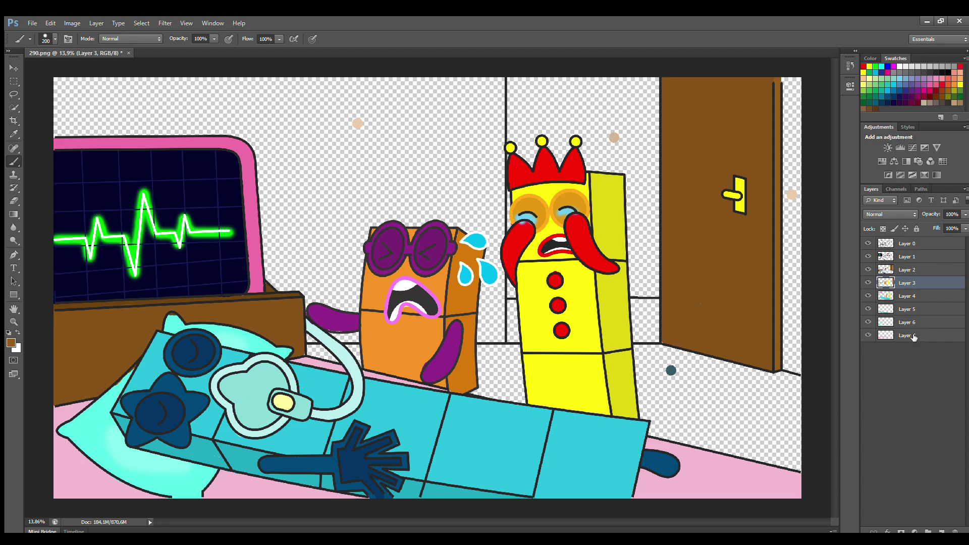
# Step: Paint the floor dark teal, sampled from the colour dot, on a new layer below Layer 7, and the lower back wall a darker teal on Layer 9
pyautogui.click(906, 335)
pyautogui.click(941, 530)
pyautogui.keyDown('alt'); pyautogui.click(671, 370); pyautogui.keyUp('alt')
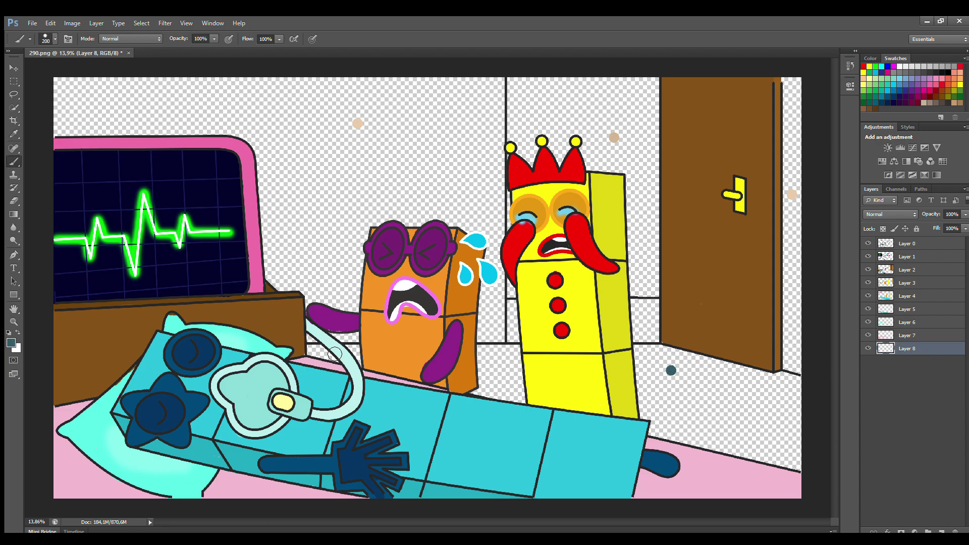
pyautogui.press(']')
pyautogui.press(']')
pyautogui.press(']')
pyautogui.moveTo(319, 363); pyautogui.dragTo(329, 376)
pyautogui.moveTo(361, 374)
pyautogui.mouseDown()
pyautogui.moveTo(668, 373)
pyautogui.moveTo(787, 399)
pyautogui.moveTo(814, 441)
pyautogui.moveTo(668, 450)
pyautogui.moveTo(671, 405)
pyautogui.moveTo(466, 402)
pyautogui.mouseUp()
pyautogui.hotkey('ctrl', 'shift', 'alt', 'n')
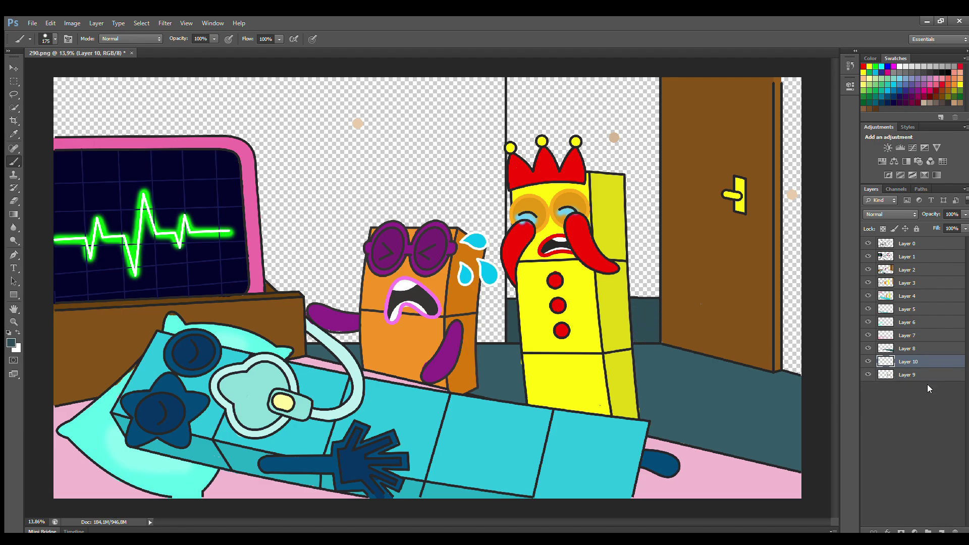
# Step: Fill the main back wall and the strip beyond the door with light beige, sampled from the colour dot, on Layer 10 at the bottom of the stack
pyautogui.hotkey('ctrl', 'shift', 'alt', 'n')
pyautogui.keyDown('alt'); pyautogui.click(357, 123); pyautogui.keyUp('alt')
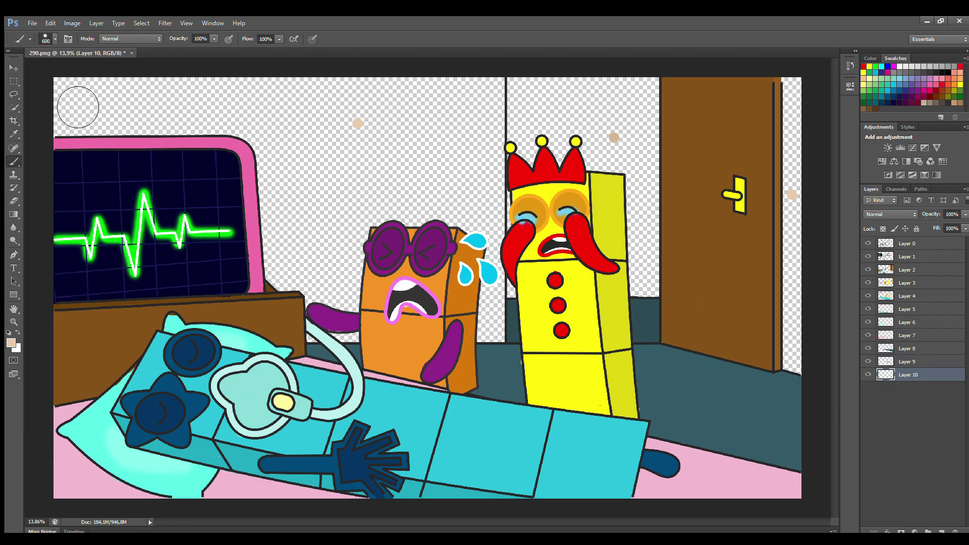
pyautogui.moveTo(77, 107)
pyautogui.mouseDown()
pyautogui.moveTo(502, 99)
pyautogui.moveTo(502, 353)
pyautogui.moveTo(324, 345)
pyautogui.moveTo(406, 334)
pyautogui.moveTo(281, 319)
pyautogui.moveTo(440, 305)
pyautogui.moveTo(294, 269)
pyautogui.moveTo(469, 150)
pyautogui.moveTo(117, 128)
pyautogui.moveTo(409, 151)
pyautogui.moveTo(420, 190)
pyautogui.moveTo(406, 204)
pyautogui.mouseUp()
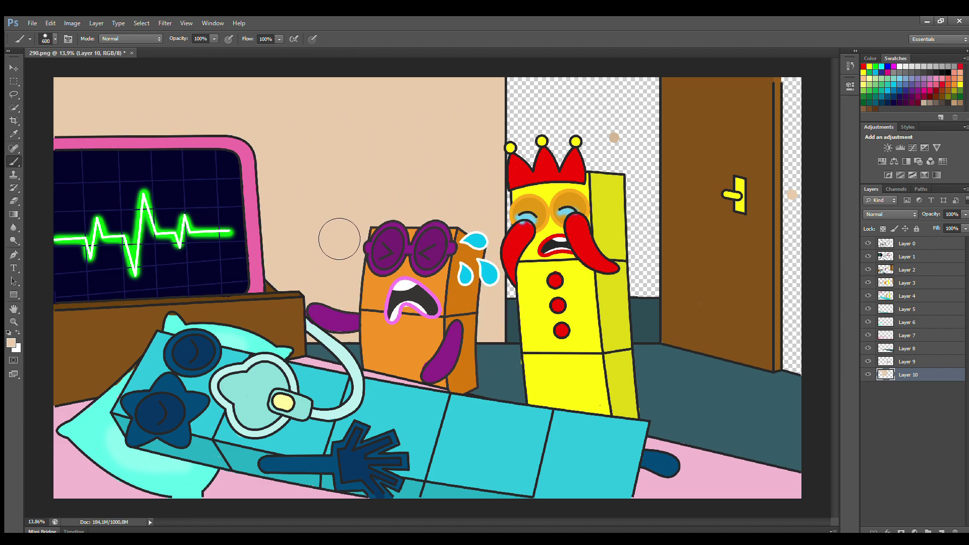
pyautogui.moveTo(790, 84)
pyautogui.mouseDown()
pyautogui.moveTo(805, 173)
pyautogui.moveTo(792, 373)
pyautogui.mouseUp()
# Step: Paint the wall section behind the crowned character tan on a new bottom layer, repaint it in a darker tan, and select Layer 0
pyautogui.click(940, 529)
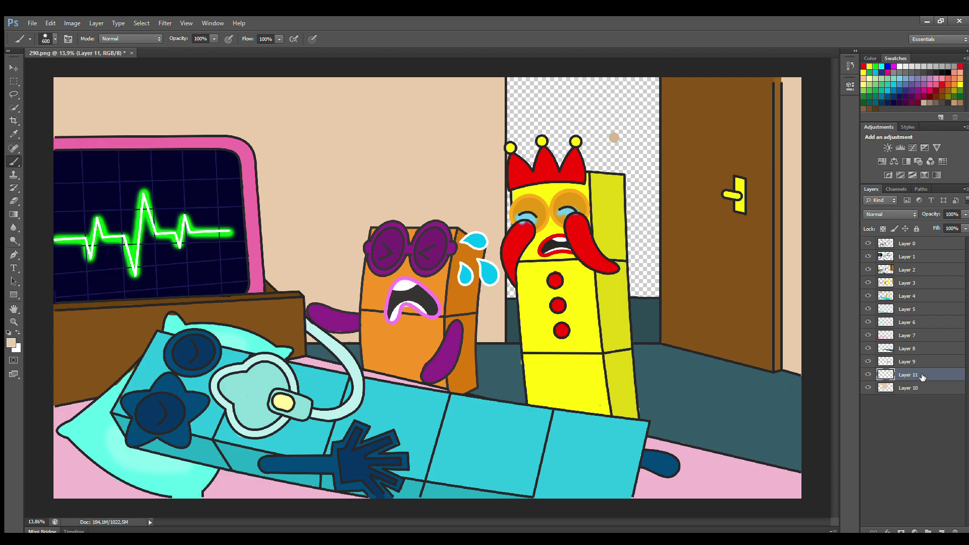
pyautogui.press('i')
pyautogui.press('b')
pyautogui.moveTo(525, 98)
pyautogui.mouseDown()
pyautogui.moveTo(677, 104)
pyautogui.moveTo(602, 135)
pyautogui.moveTo(658, 187)
pyautogui.moveTo(679, 227)
pyautogui.moveTo(566, 290)
pyautogui.moveTo(654, 306)
pyautogui.mouseUp()
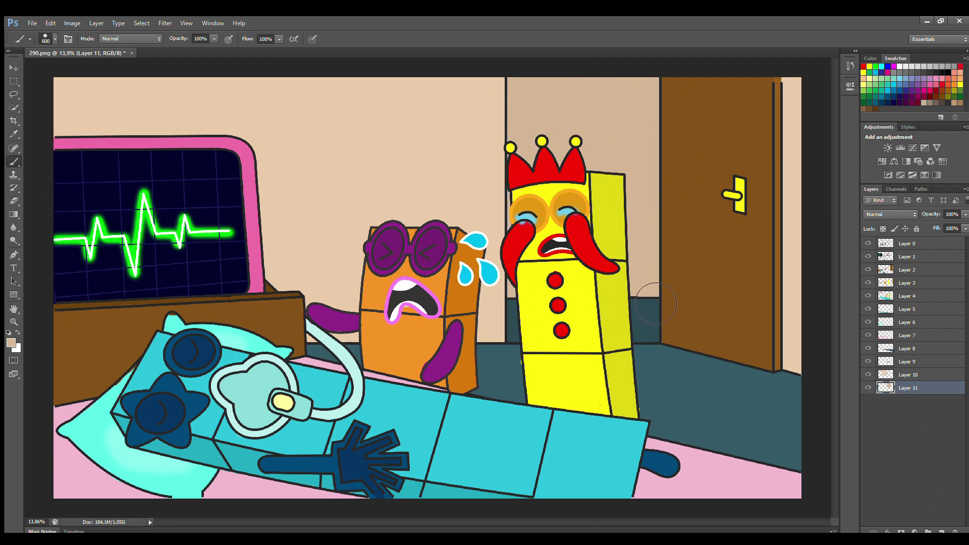
pyautogui.moveTo(524, 91)
pyautogui.mouseDown()
pyautogui.moveTo(606, 121)
pyautogui.moveTo(660, 185)
pyautogui.moveTo(656, 197)
pyautogui.mouseUp()
pyautogui.hotkey('alt', '.')
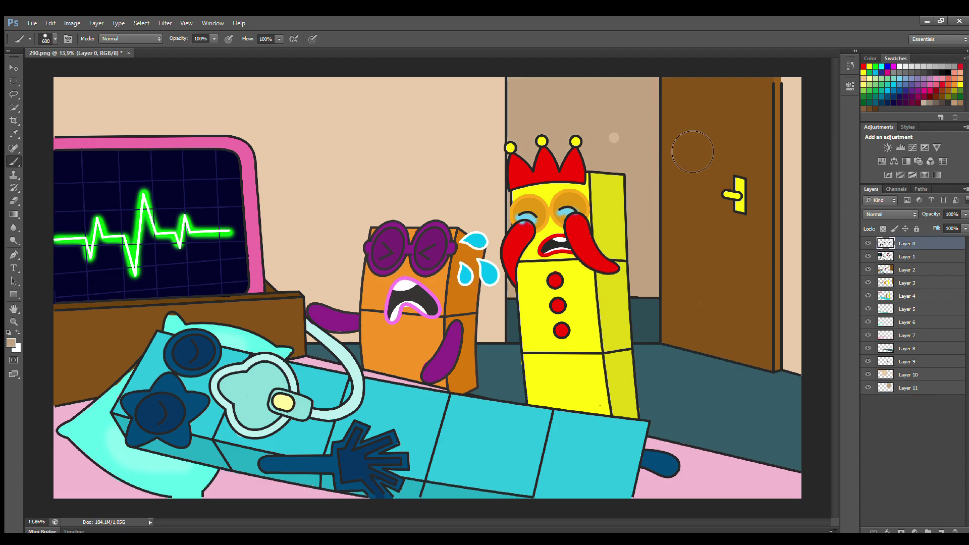